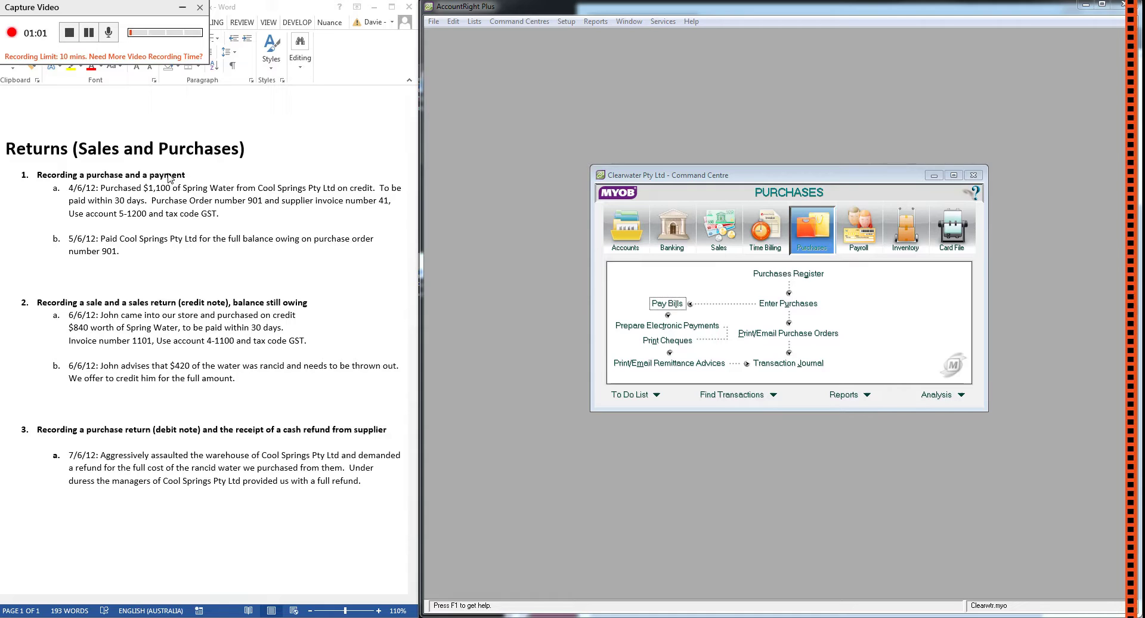
# - Bring the Word task instructions to the front beside the Purchases command centre
pyautogui.click(75, 175)
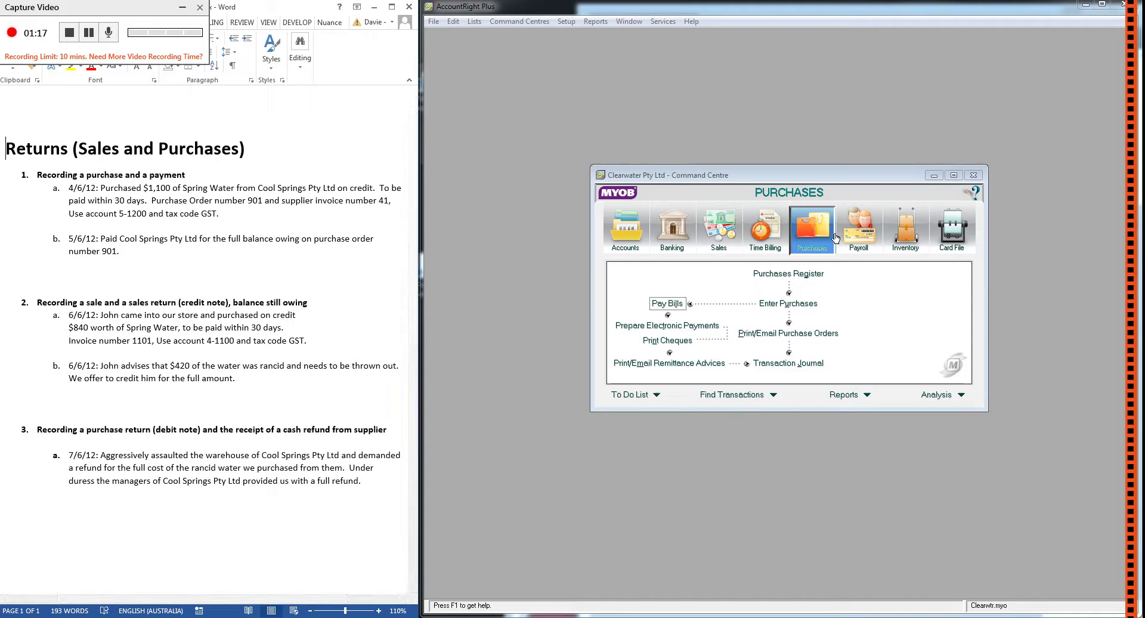
# - Start a new bill with supplier Cool Springs Pty ltd
pyautogui.click(806, 305)
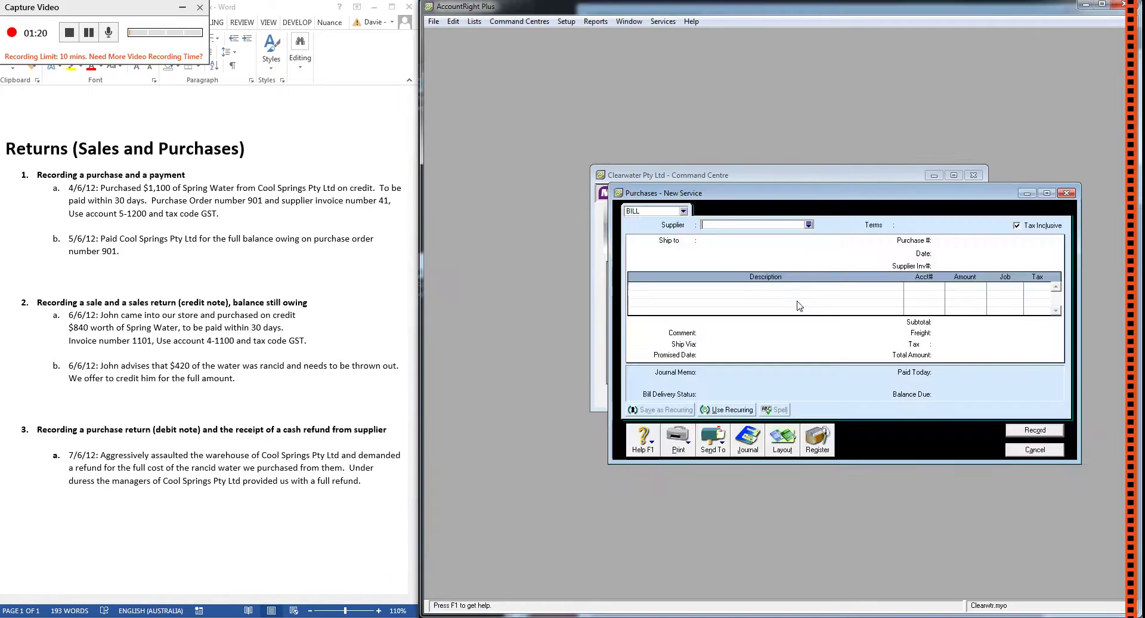
pyautogui.click(791, 221)
pyautogui.write('Cool Springs Pty ltd')
pyautogui.press('Tab')
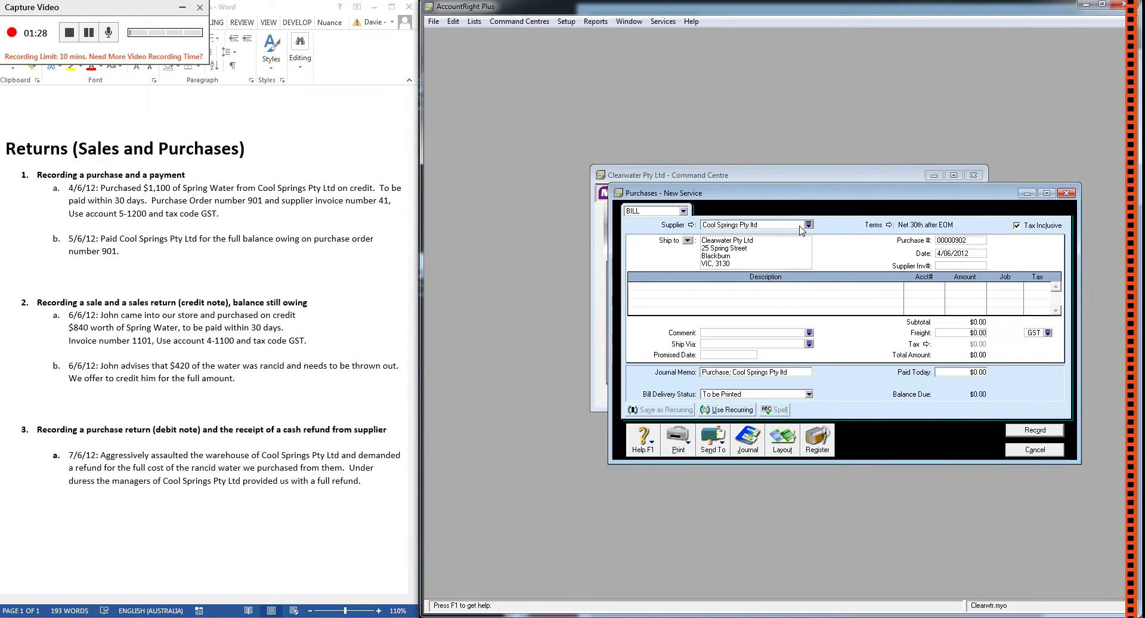
# - Give the 4/06/2012 bill purchase number 00000901 and supplier invoice 41, then view layout options
pyautogui.click(957, 255)
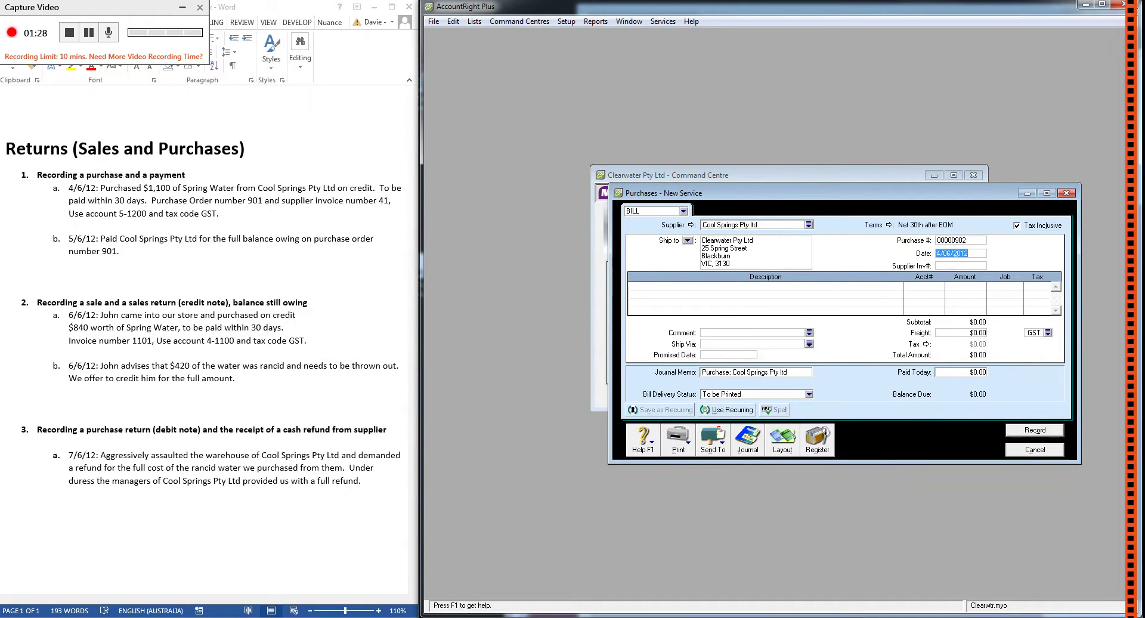
pyautogui.click(958, 241)
pyautogui.write('901')
pyautogui.press('Tab')
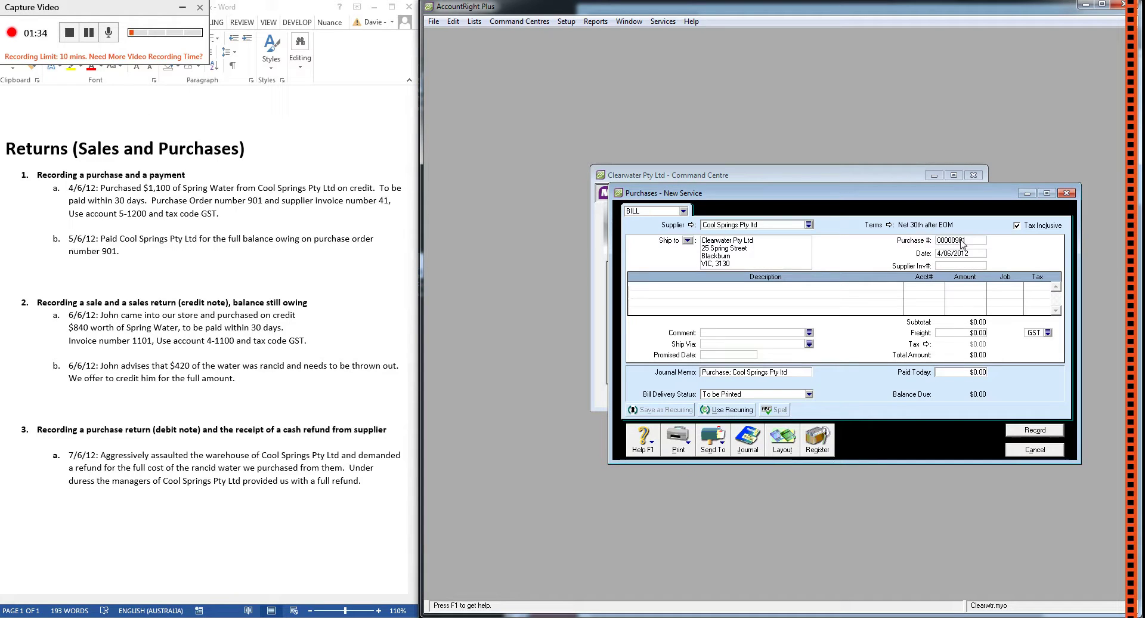
pyautogui.write('41')
pyautogui.press('Tab')
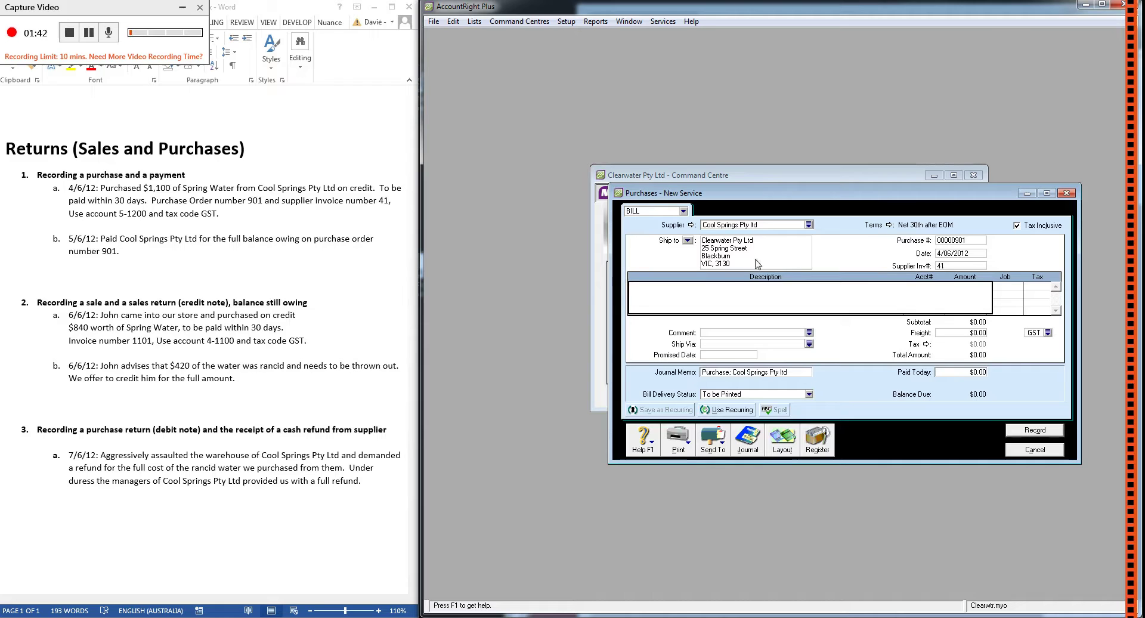
pyautogui.click(790, 442)
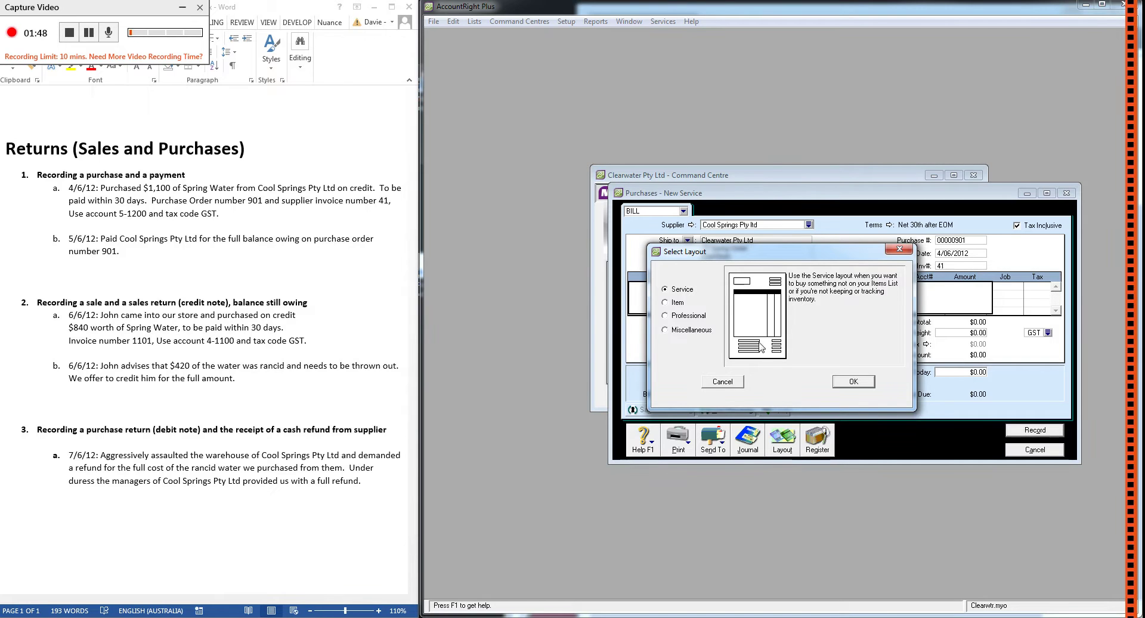
# - Switch the Cool Springs bill to the Item layout, after briefly trying the first line's account list
pyautogui.click(679, 303)
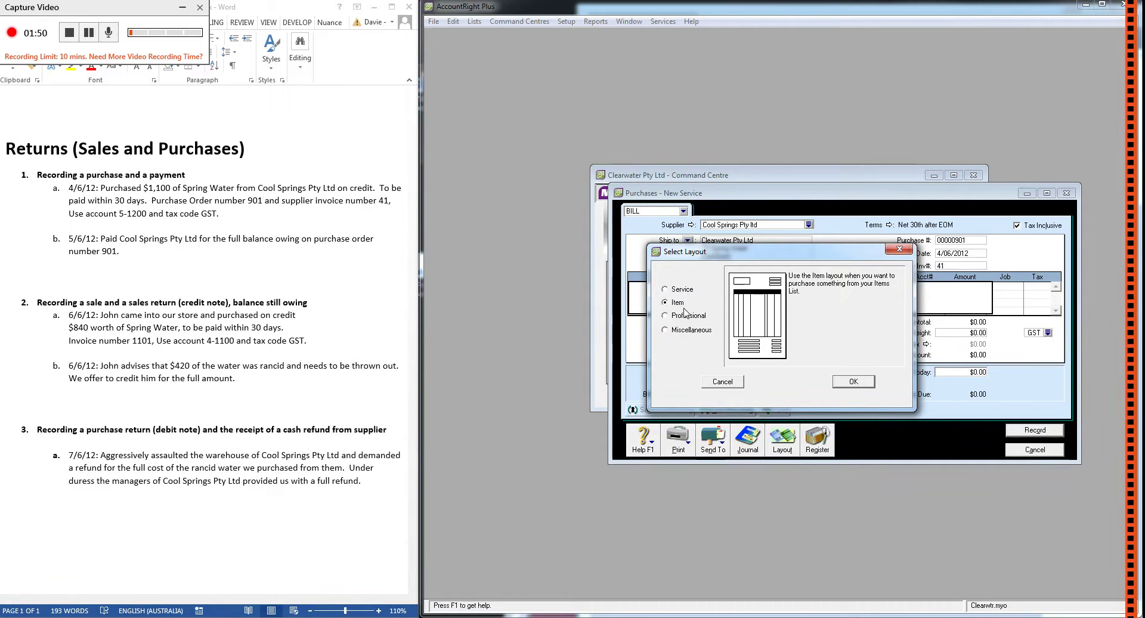
pyautogui.click(836, 382)
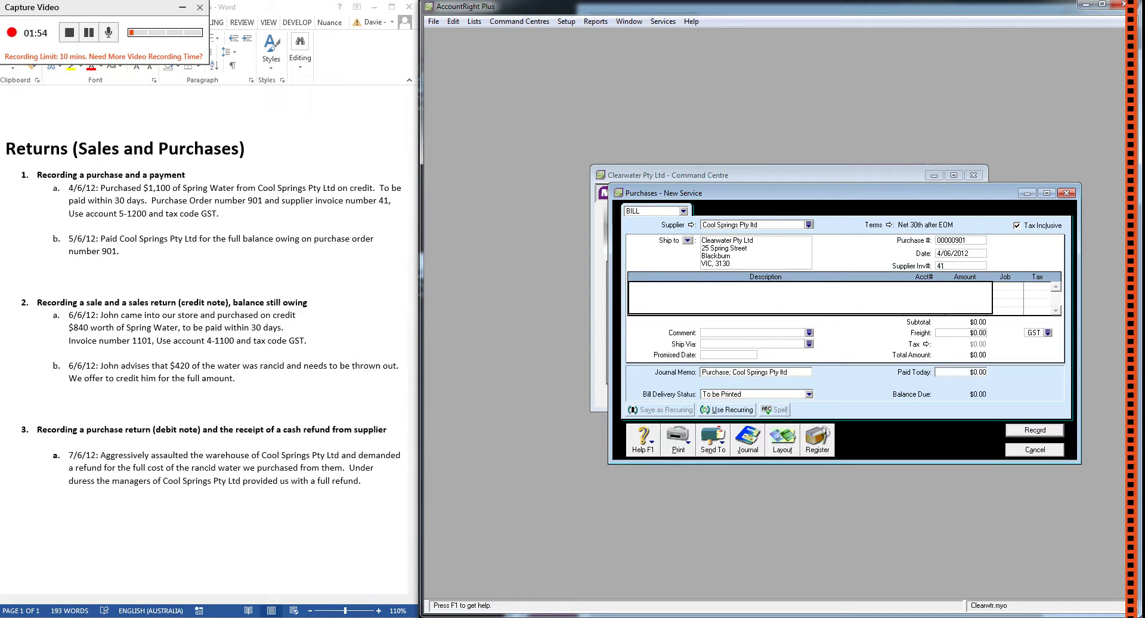
pyautogui.press('Tab')
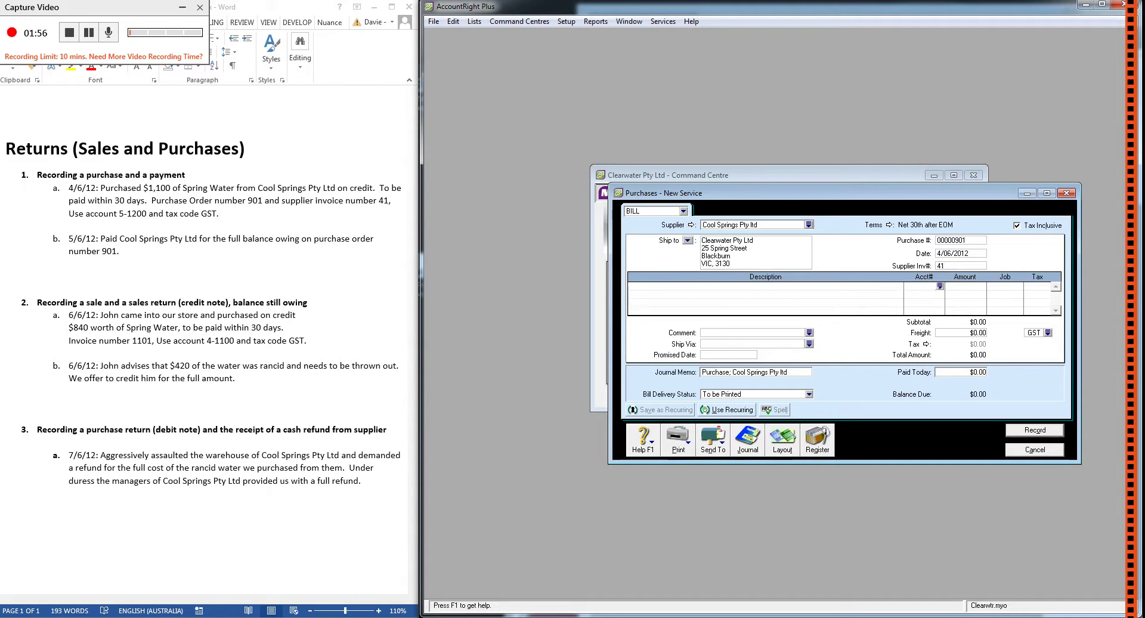
pyautogui.write('6-')
pyautogui.press('Tab')
pyautogui.press('Escape')
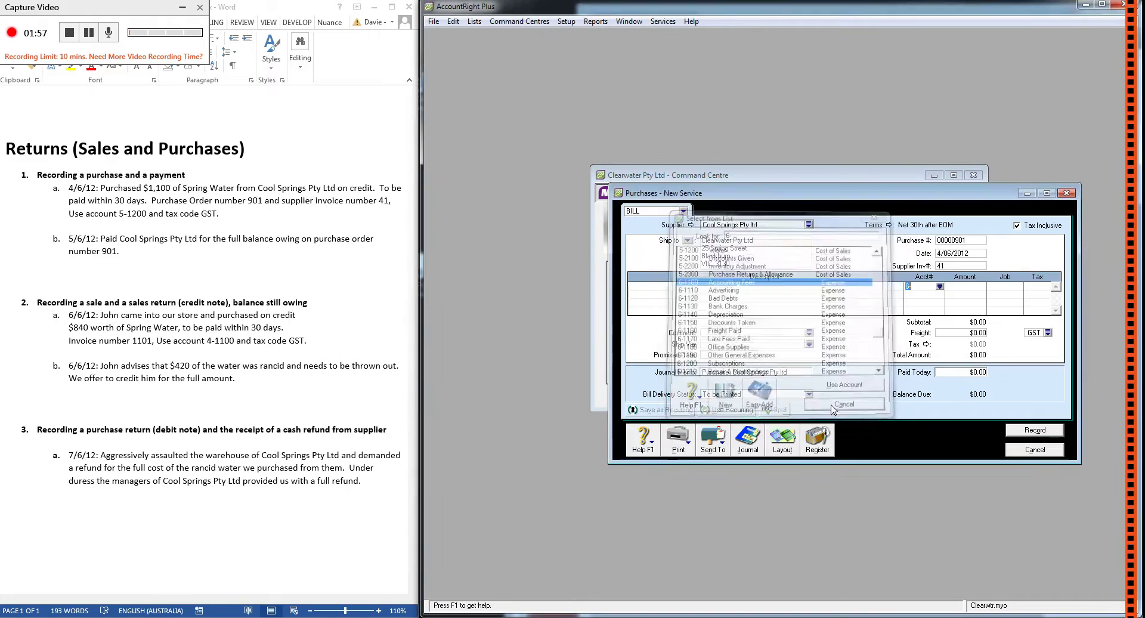
pyautogui.click(860, 289)
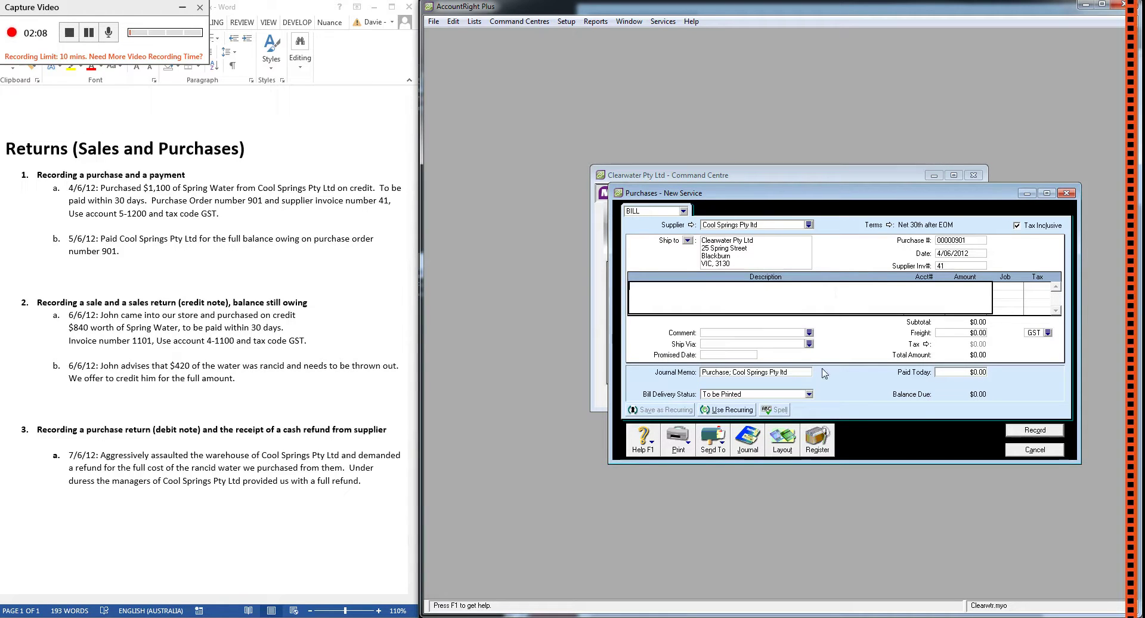
pyautogui.click(782, 441)
pyautogui.click(677, 303)
# - Apply the Item layout, enter a billed quantity of 5, and search the item list for 600
pyautogui.click(853, 381)
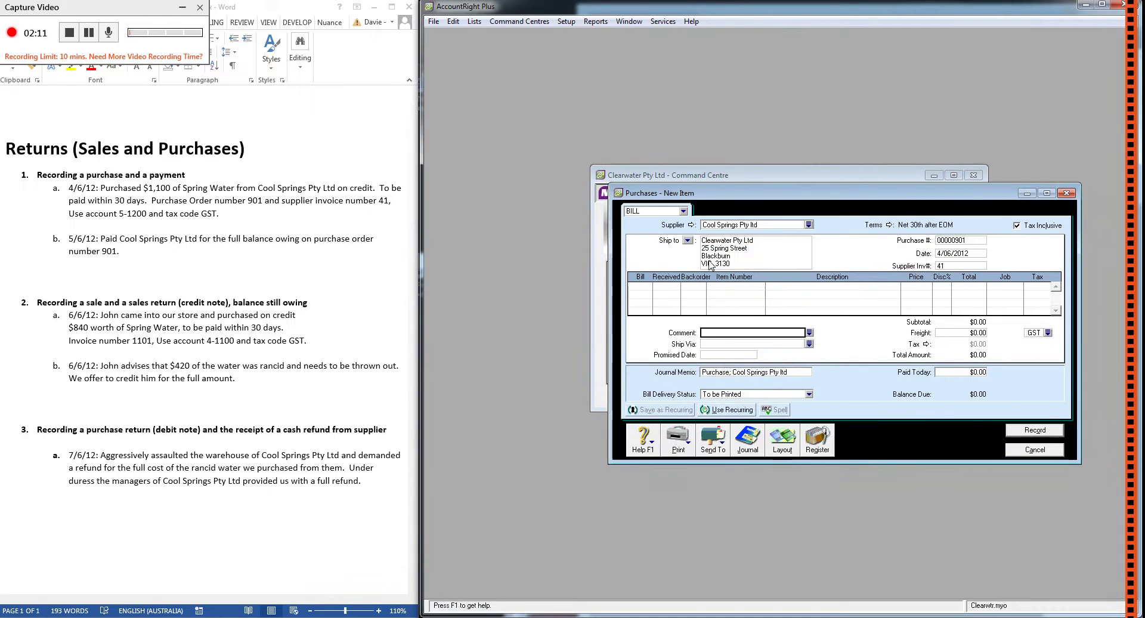
pyautogui.click(640, 285)
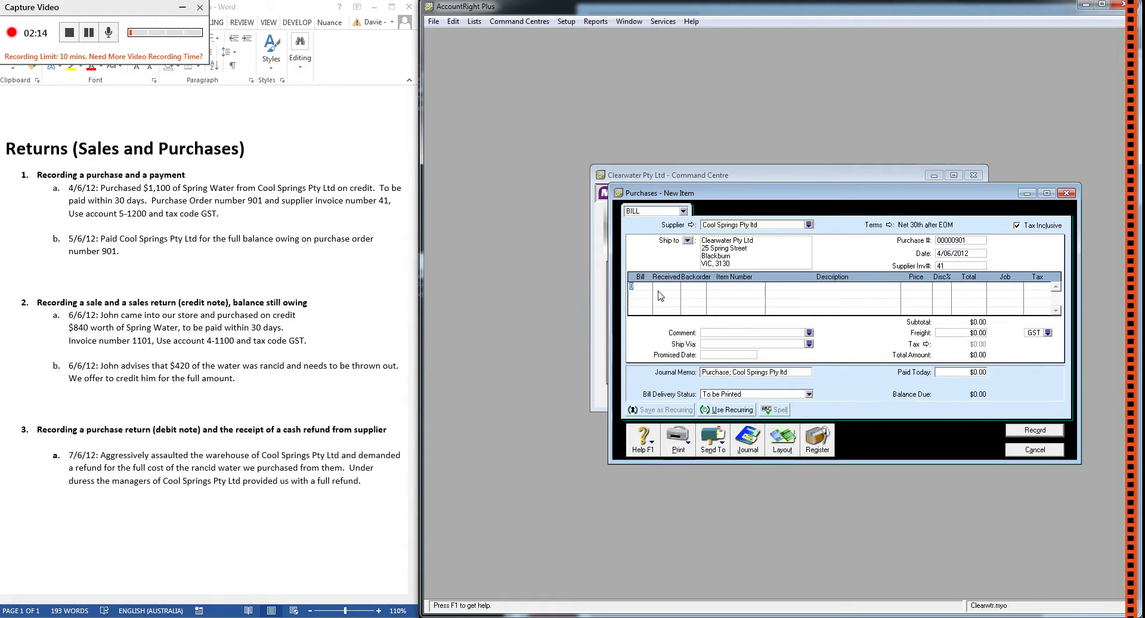
pyautogui.write('5')
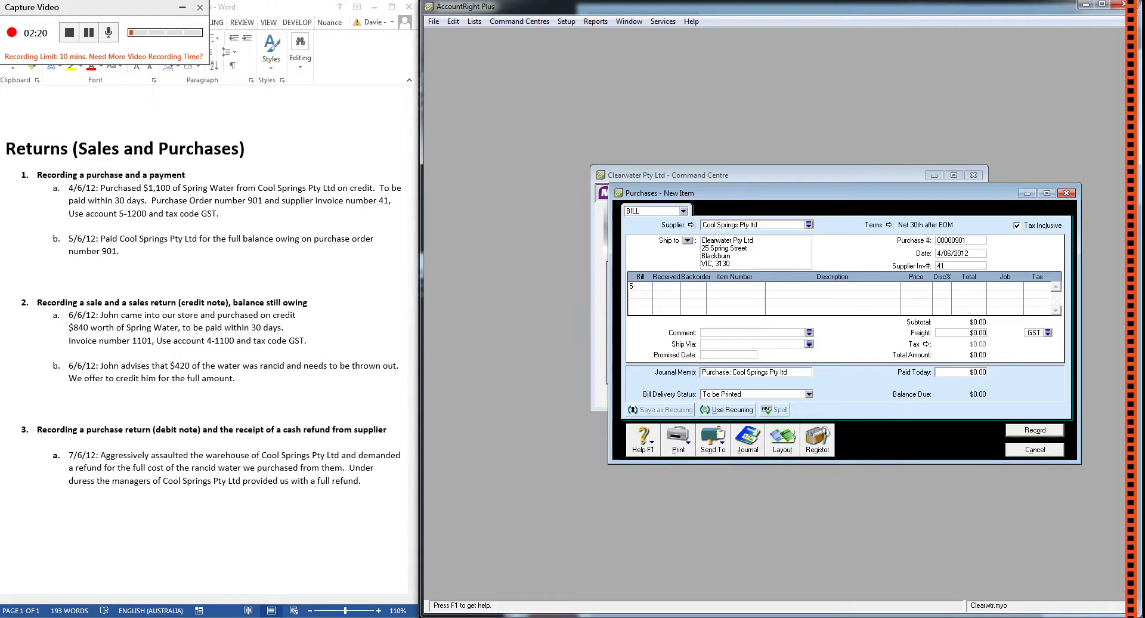
pyautogui.hotkey('shift', 'Home')
pyautogui.click(735, 288)
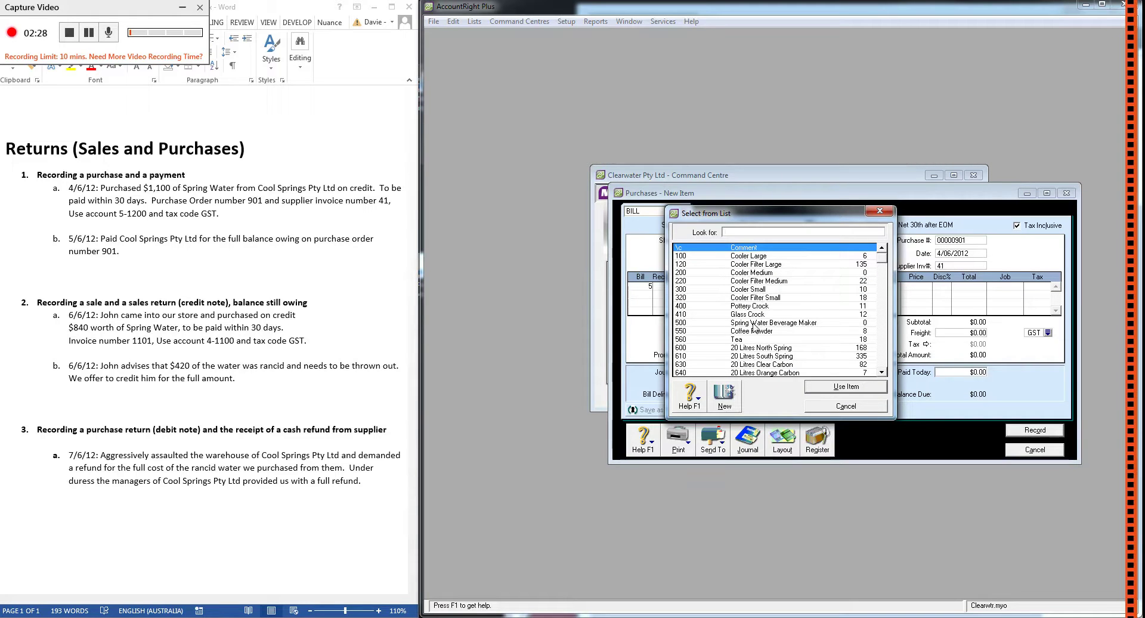
pyautogui.write('600')
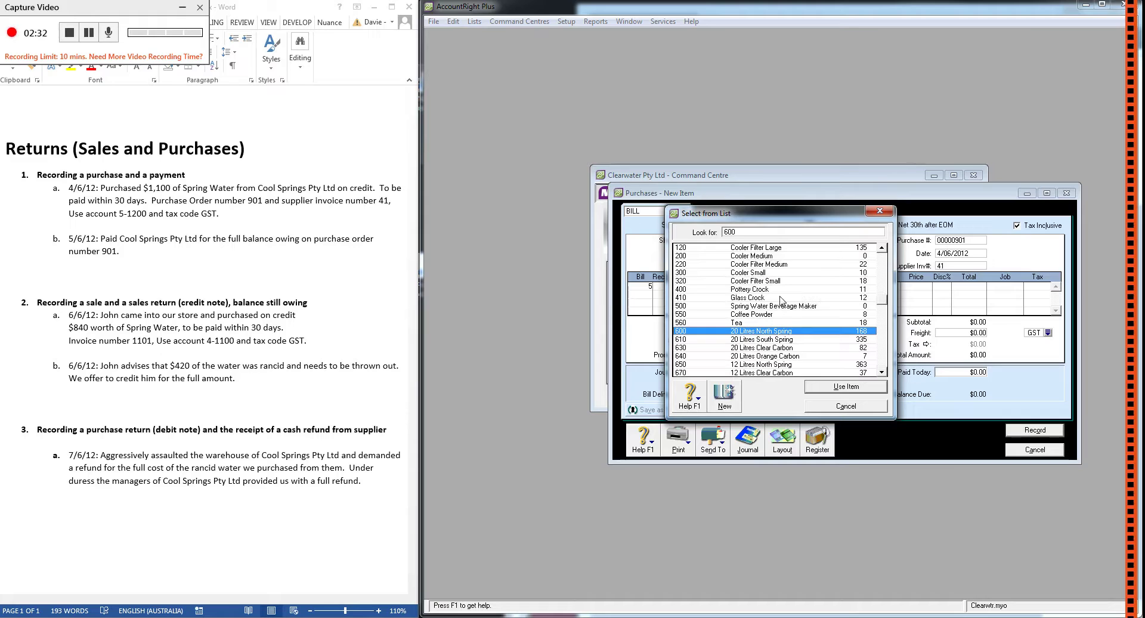
pyautogui.scroll(1, 782, 301)
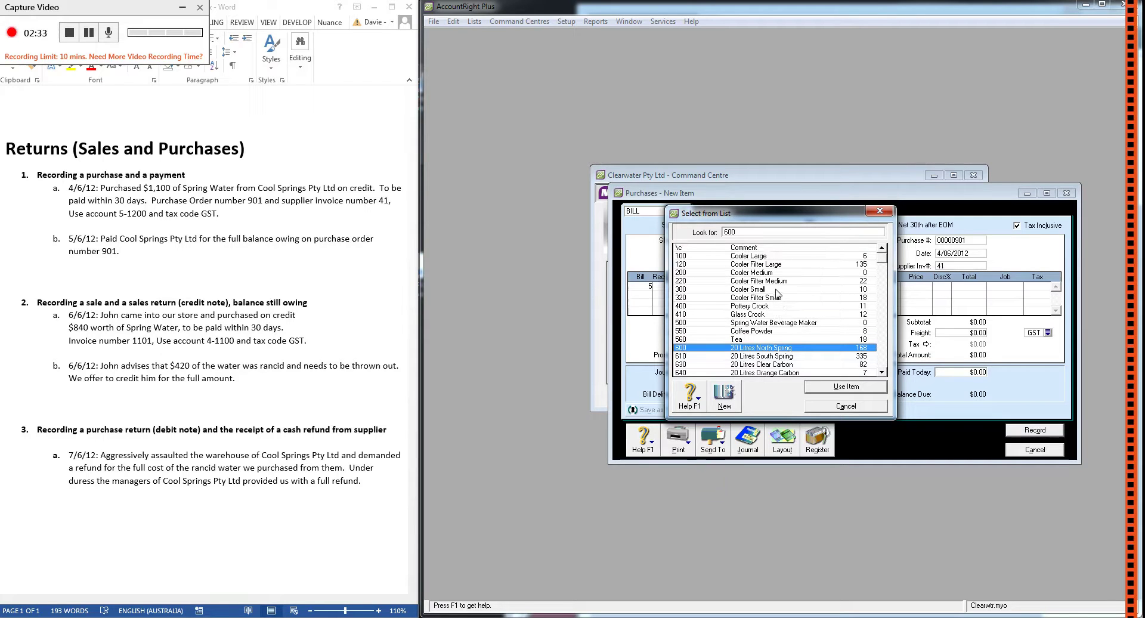
pyautogui.scroll(-2, 778, 293)
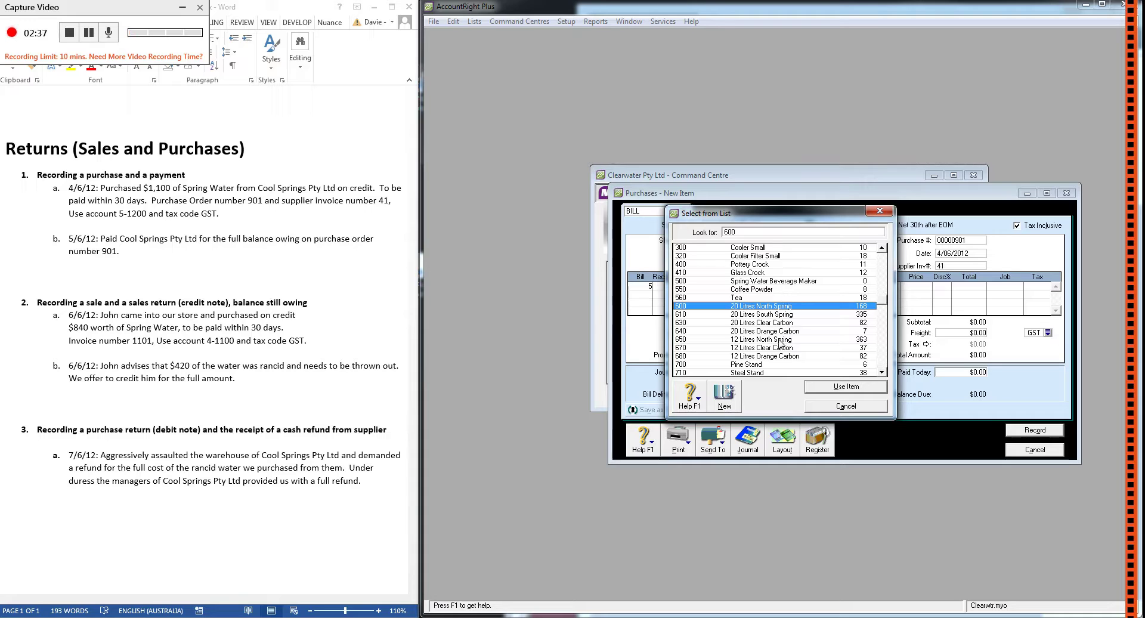
pyautogui.scroll(2, 778, 343)
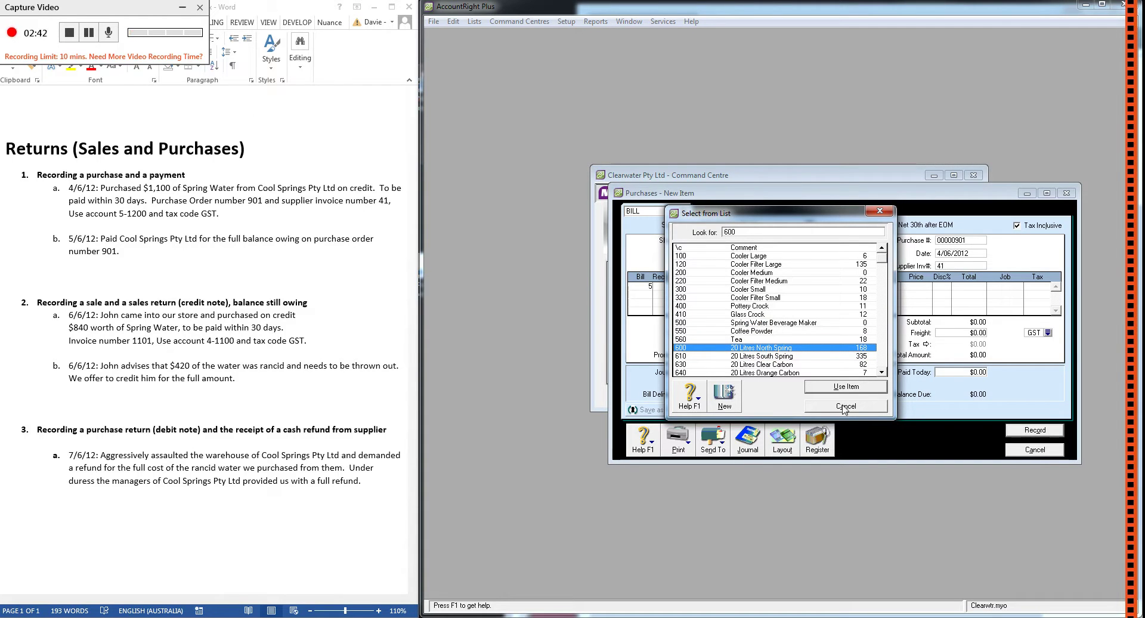
# - Put 5 of item 100 Cooler Large on the line at $385.75 each
pyautogui.doubleClick(770, 256)
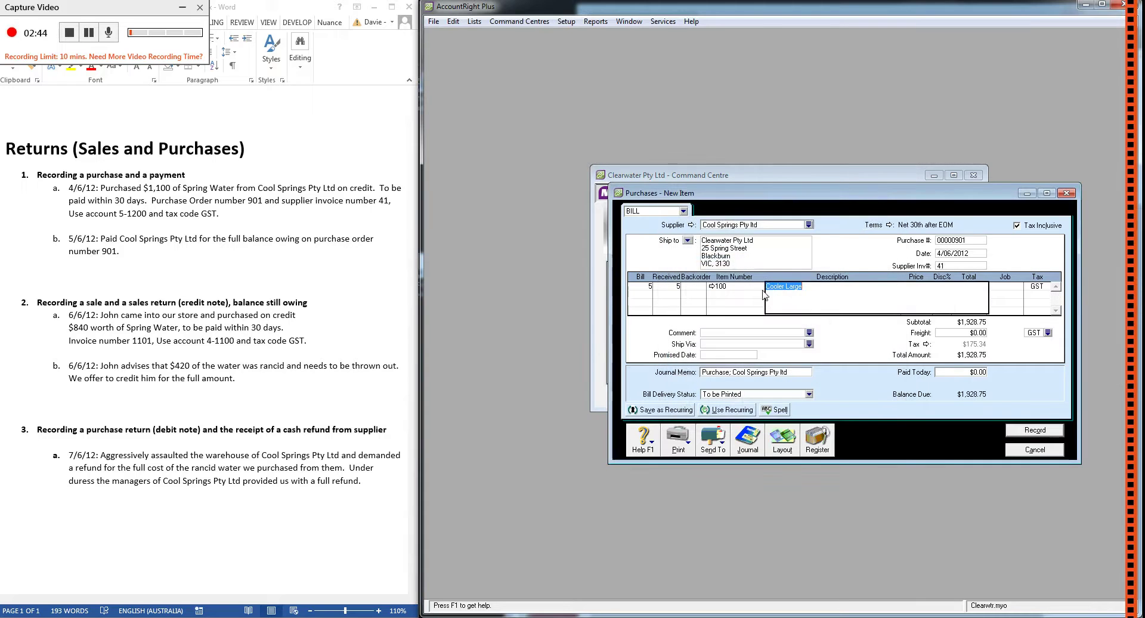
pyautogui.press('Tab')
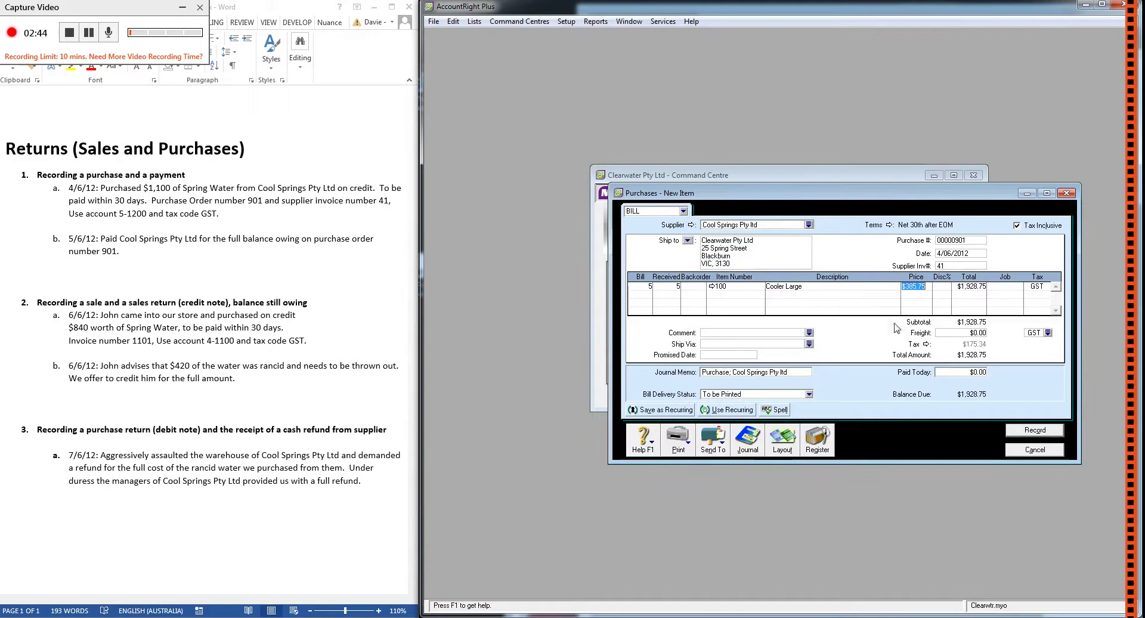
pyautogui.click(650, 287)
pyautogui.click(932, 287)
pyautogui.press('Tab')
pyautogui.press('Tab')
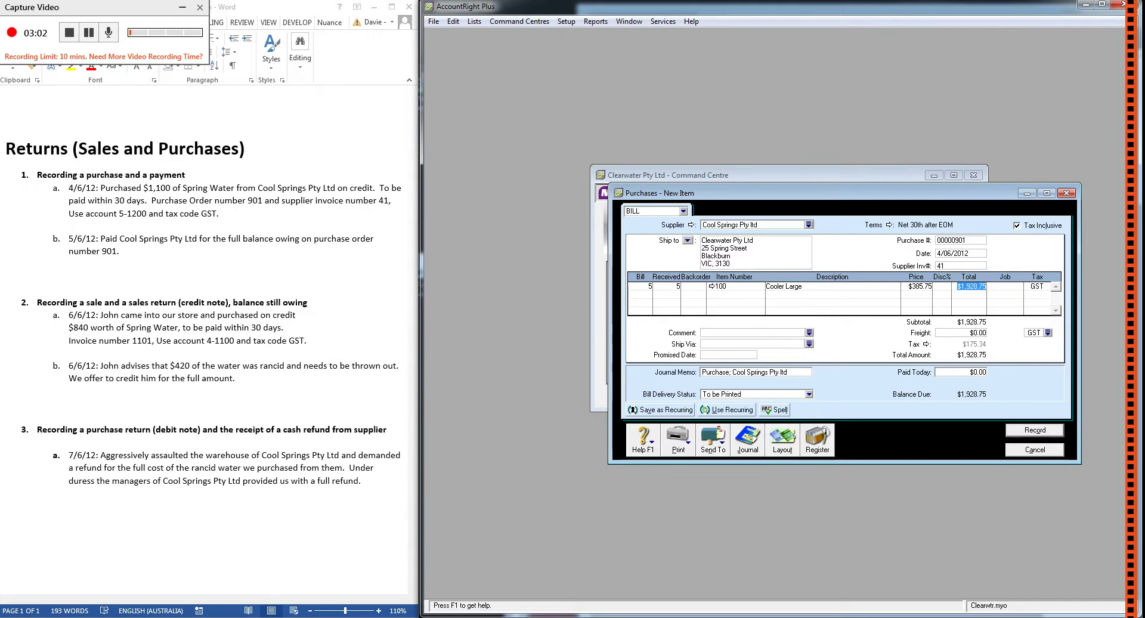
# - Switch the bill back to the Service layout, accepting that the item line is erased
pyautogui.click(786, 446)
pyautogui.click(853, 381)
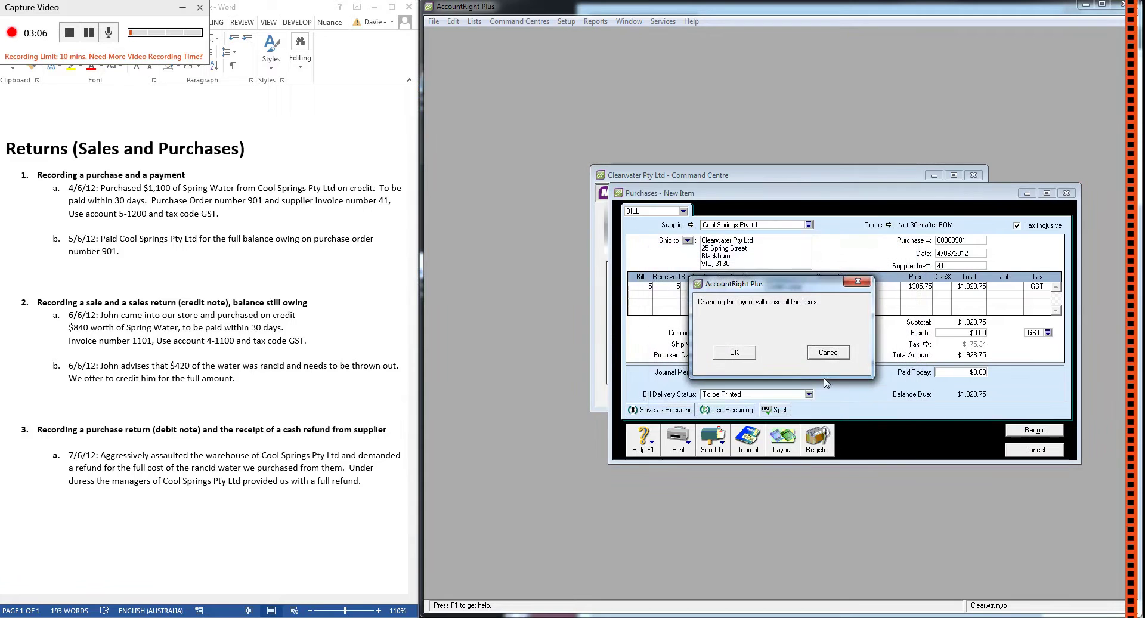
pyautogui.click(753, 353)
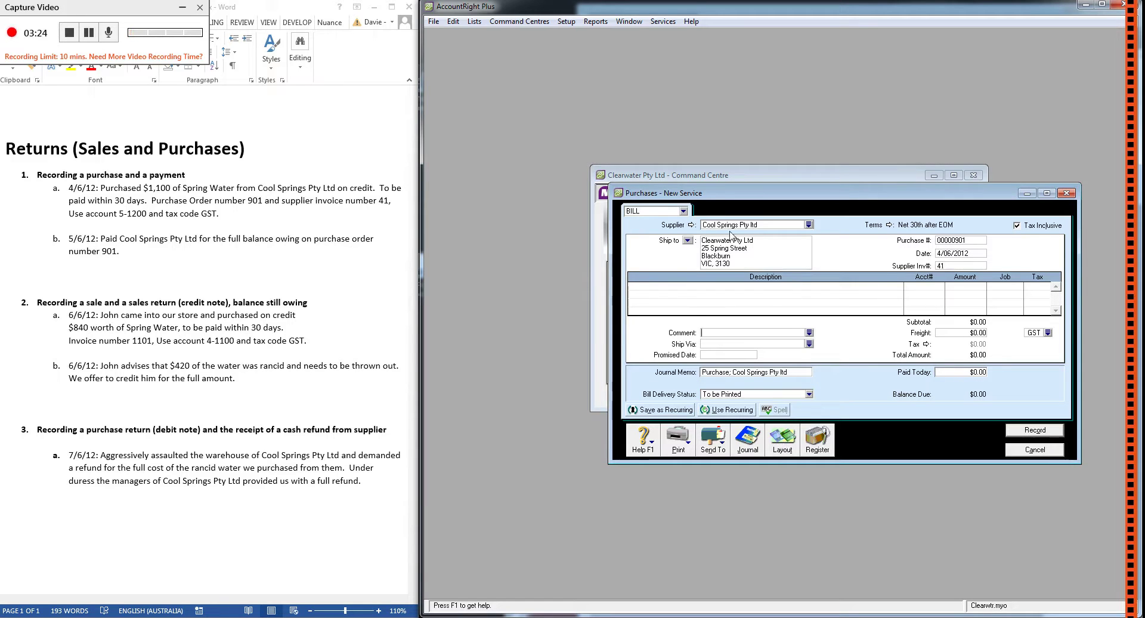
pyautogui.moveTo(707, 191); pyautogui.dragTo(696, 184)
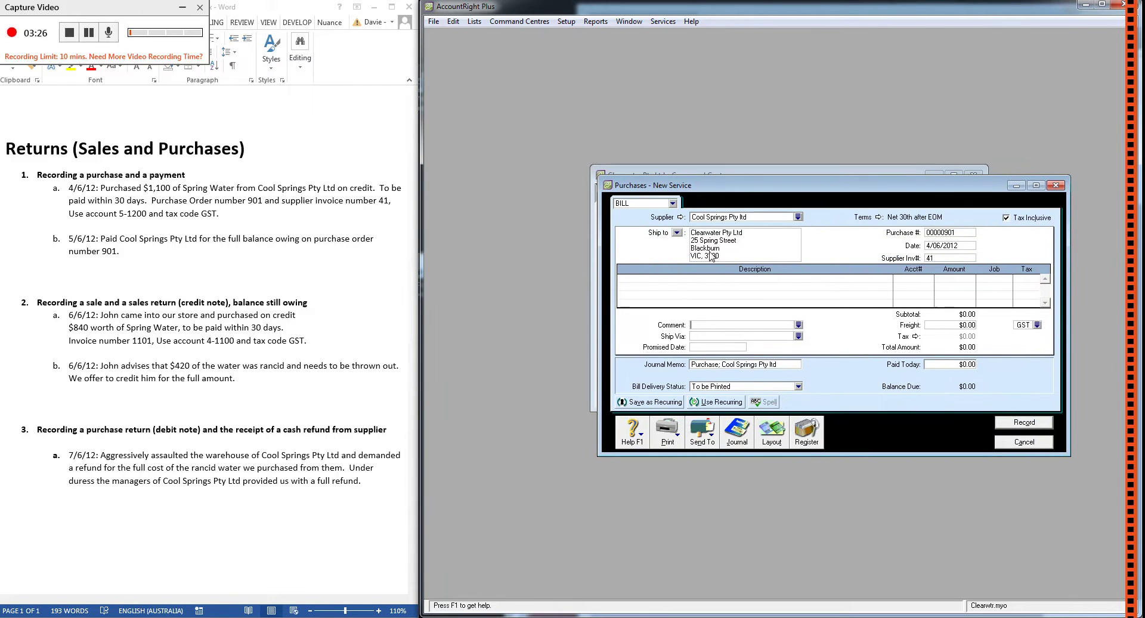
# - Add a Spring Water line on account 5-1200 for $1,100.00 with tax code GST
pyautogui.click(769, 284)
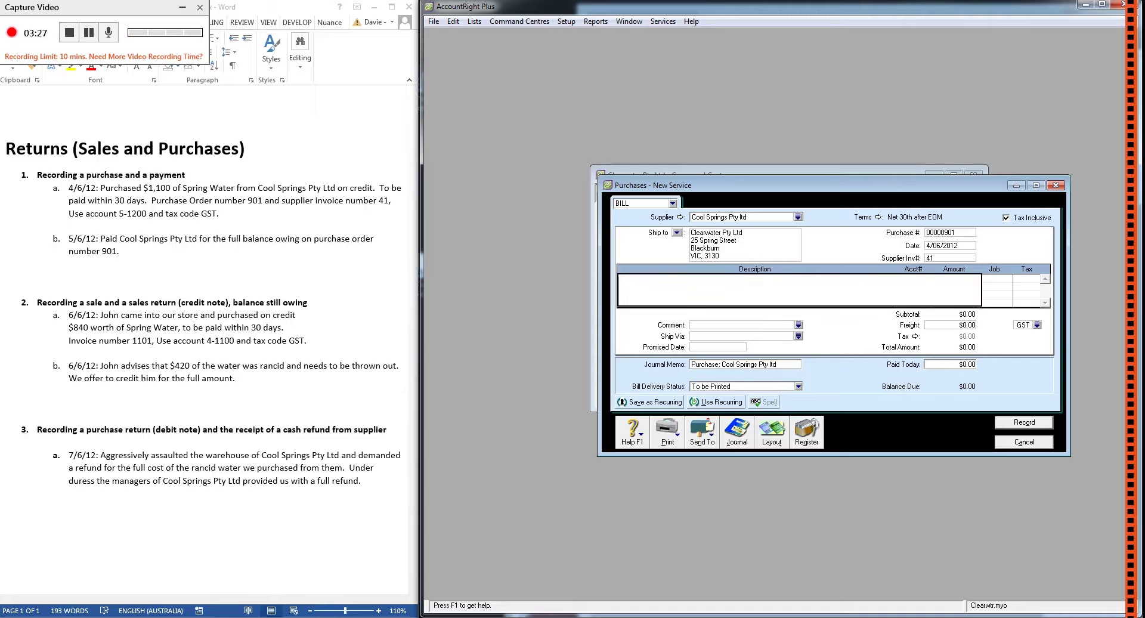
pyautogui.write('Spring Water')
pyautogui.press('Tab')
pyautogui.write('6')
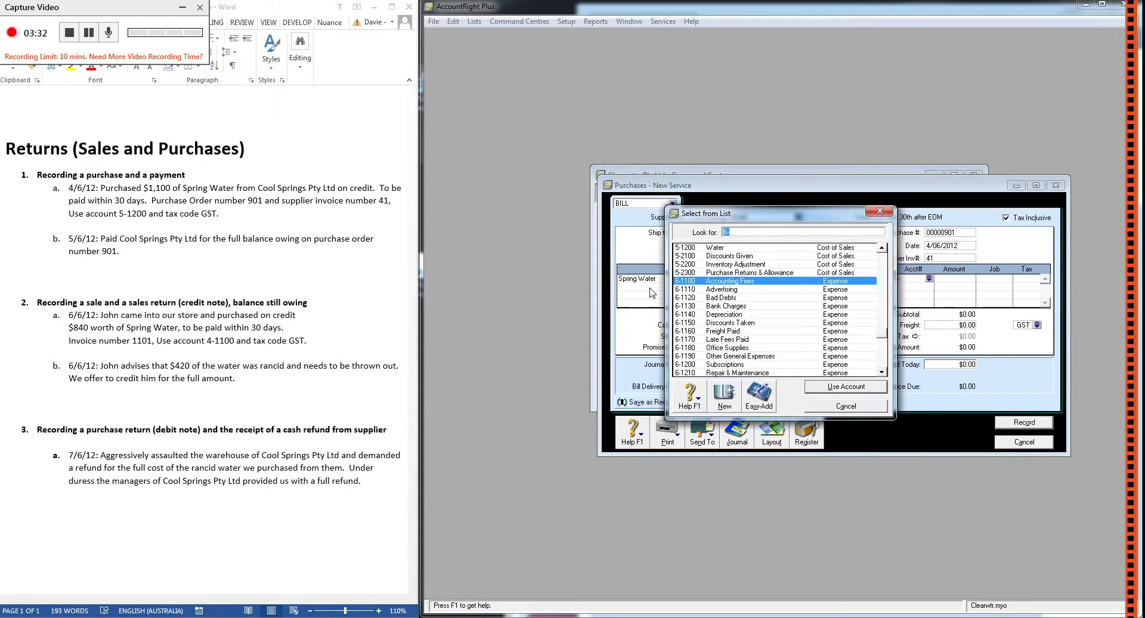
pyautogui.write('5-1200')
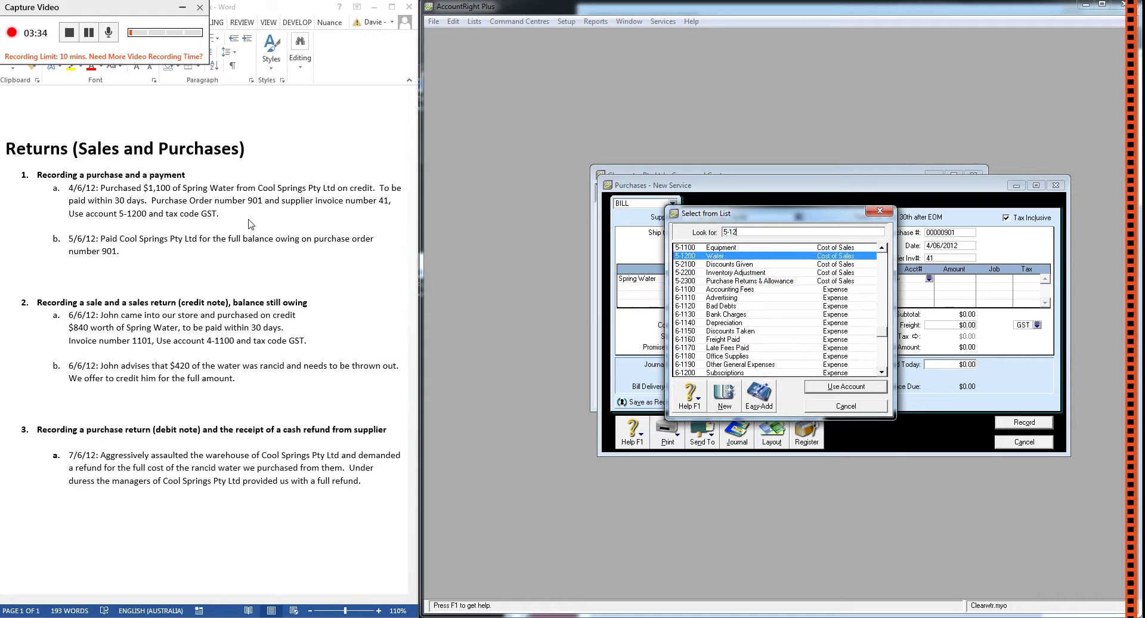
pyautogui.click(856, 388)
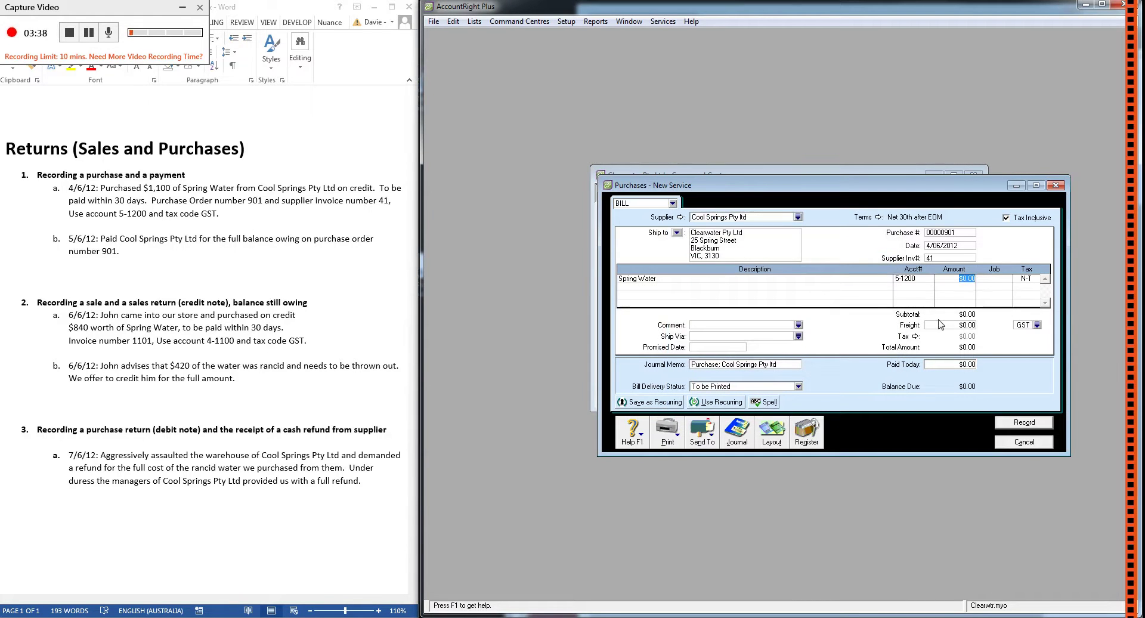
pyautogui.write('1100')
pyautogui.press('Tab')
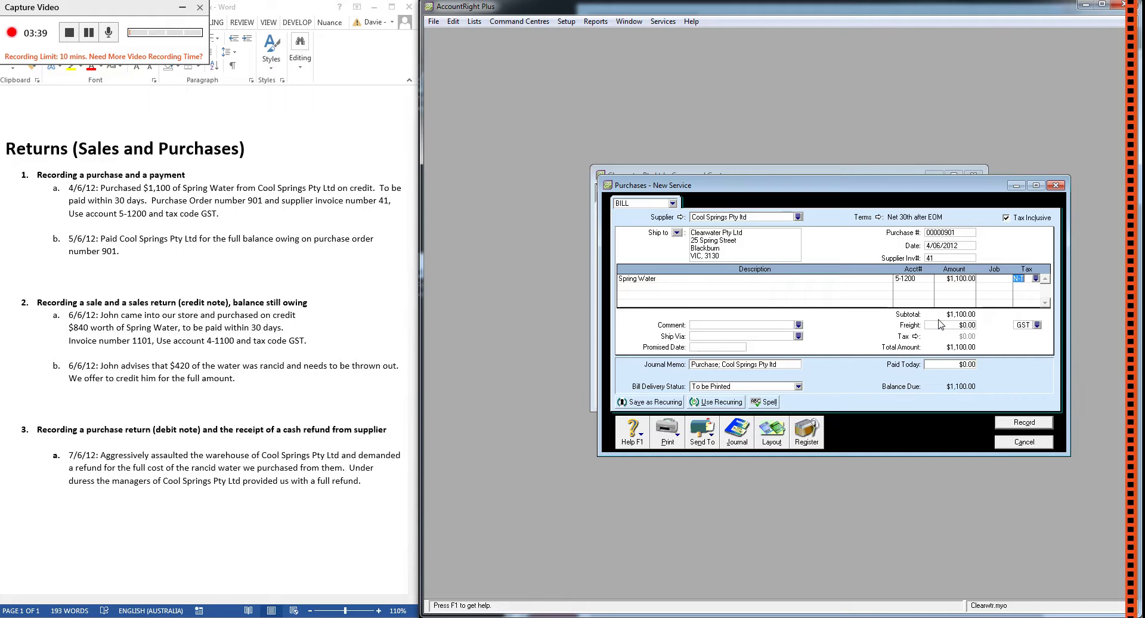
pyautogui.write('GST')
# - Record the bill past the no-ABN warning and close the empty purchase form
pyautogui.click(1021, 422)
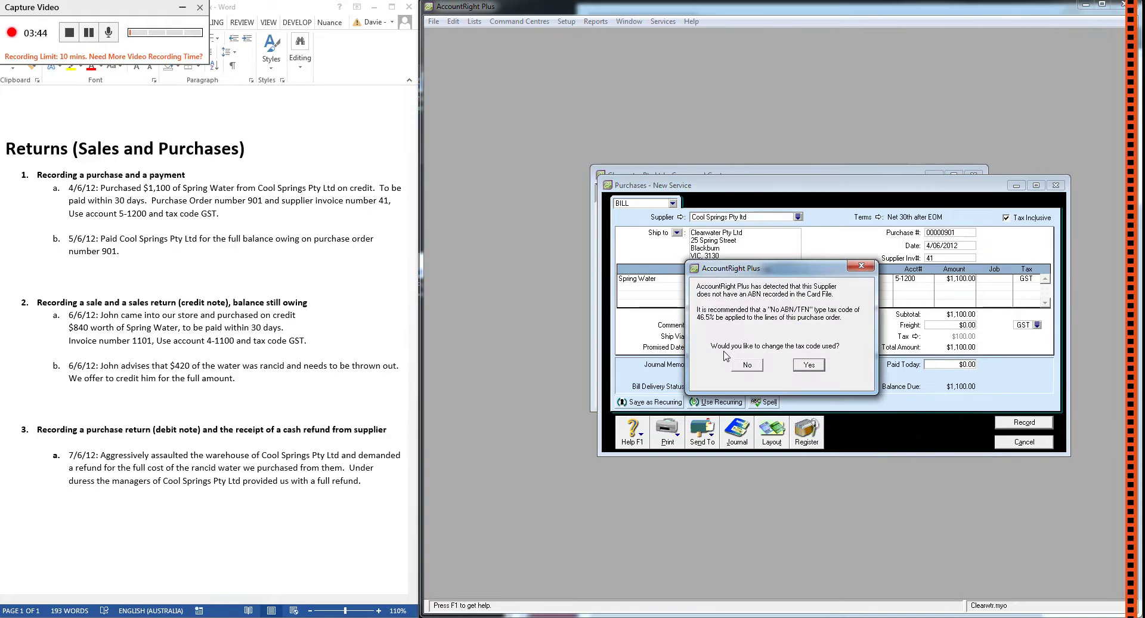
pyautogui.click(741, 365)
pyautogui.click(1023, 442)
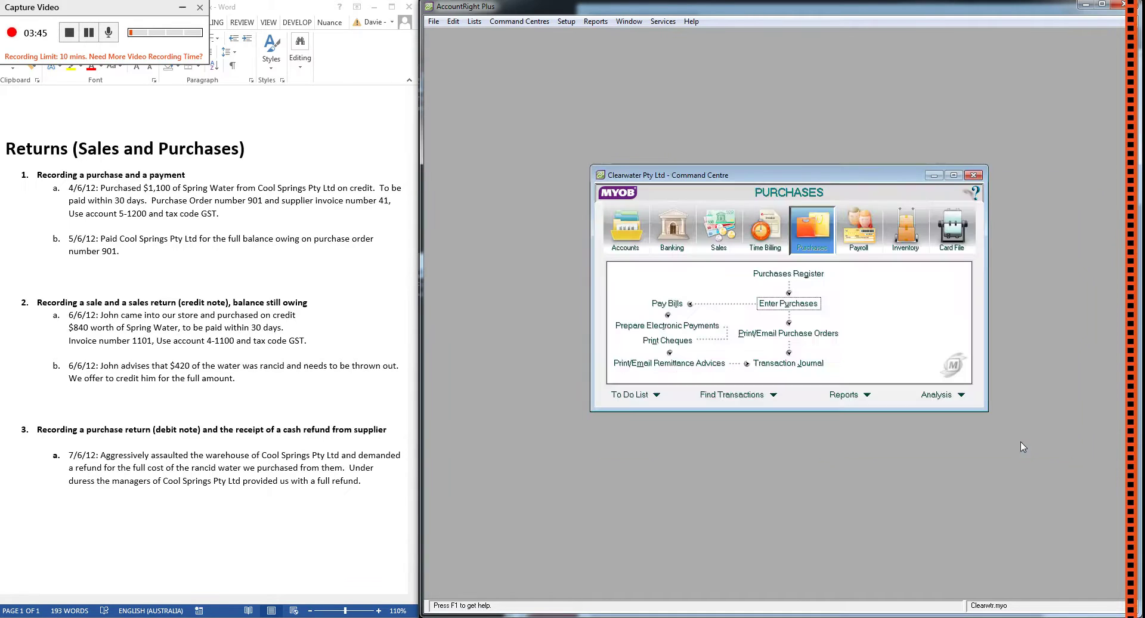
# - Check purchase 901 in the task notes and start a bill payment to Cool Springs Pty ltd
pyautogui.click(244, 210)
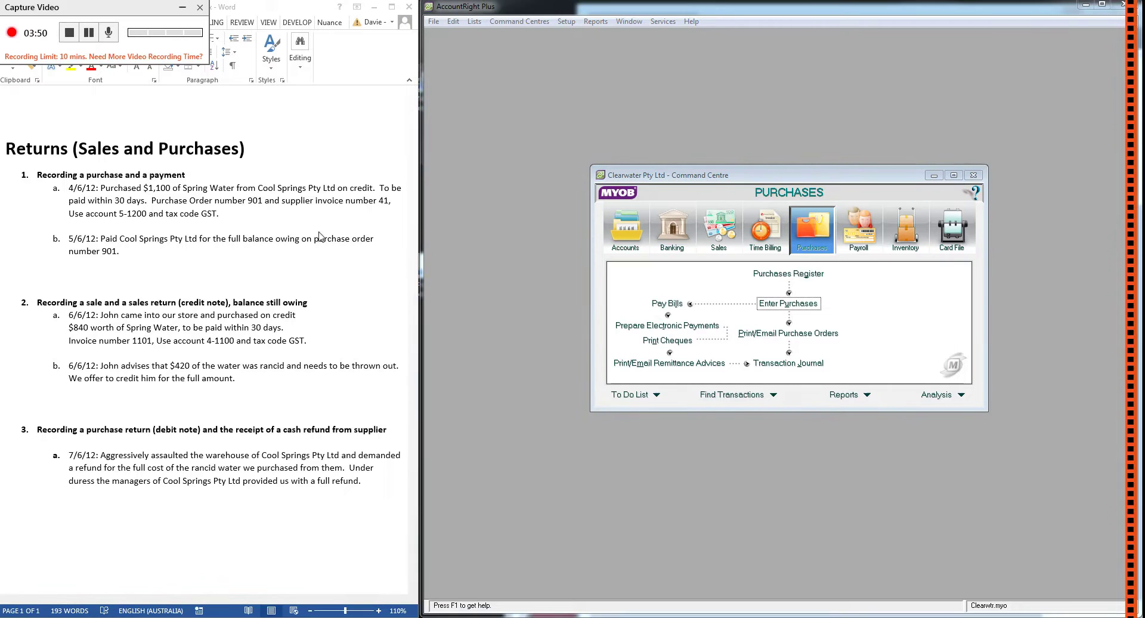
pyautogui.moveTo(96, 247); pyautogui.dragTo(119, 251)
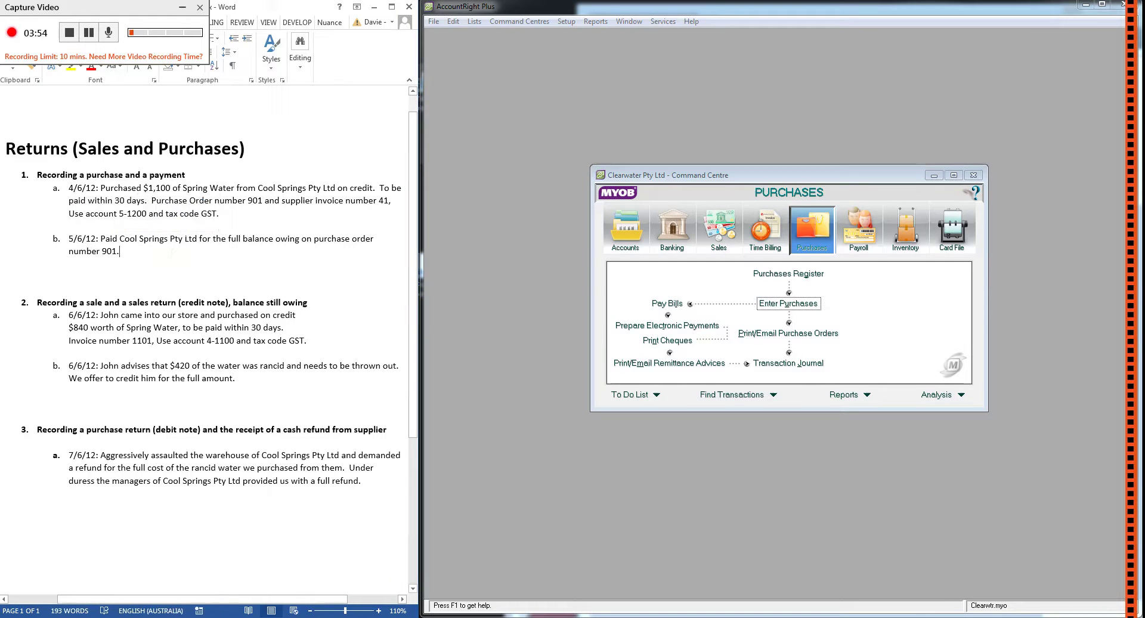
pyautogui.click(667, 303)
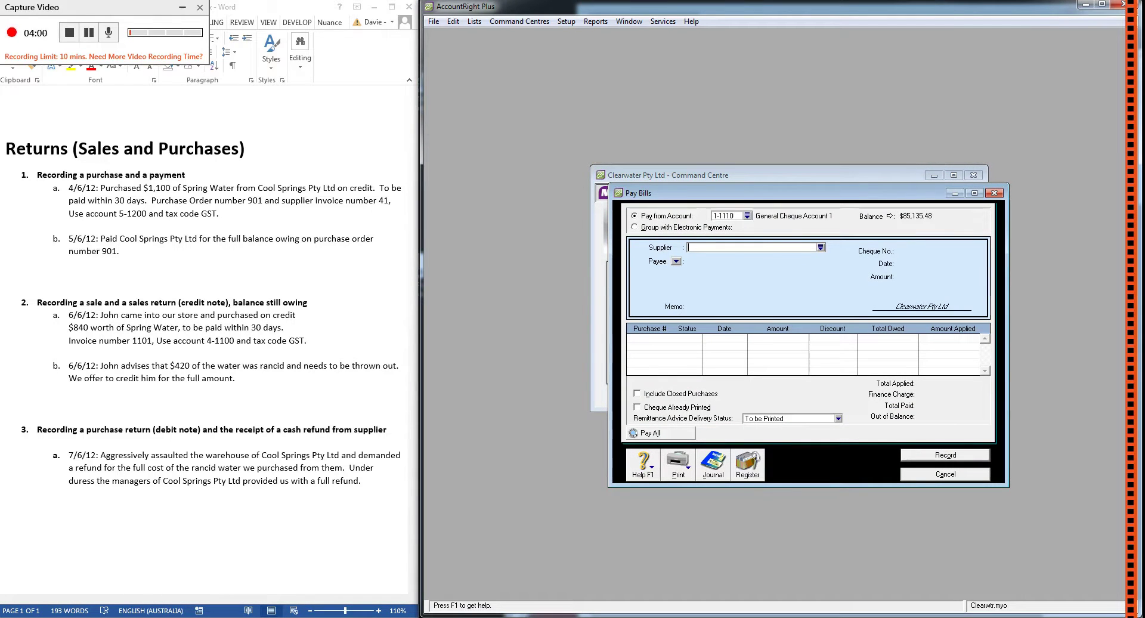
pyautogui.write('ool Springs Pty ltd')
pyautogui.press('Tab')
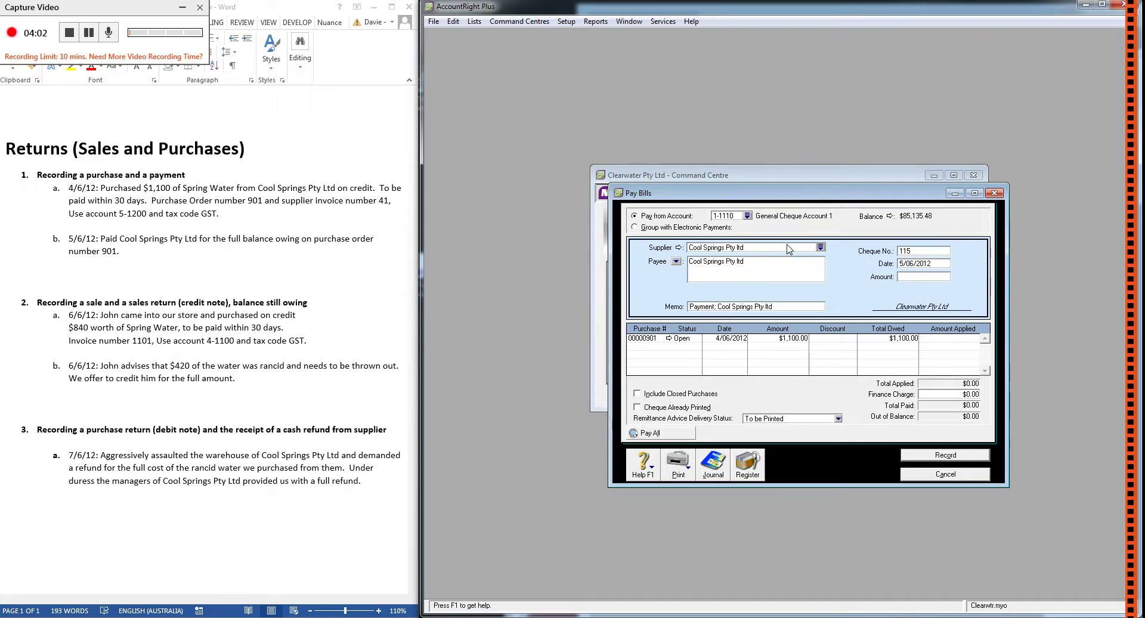
# - Enter a $1,100 payment amount and attempt to record the payment
pyautogui.press('Tab')
pyautogui.press('Tab')
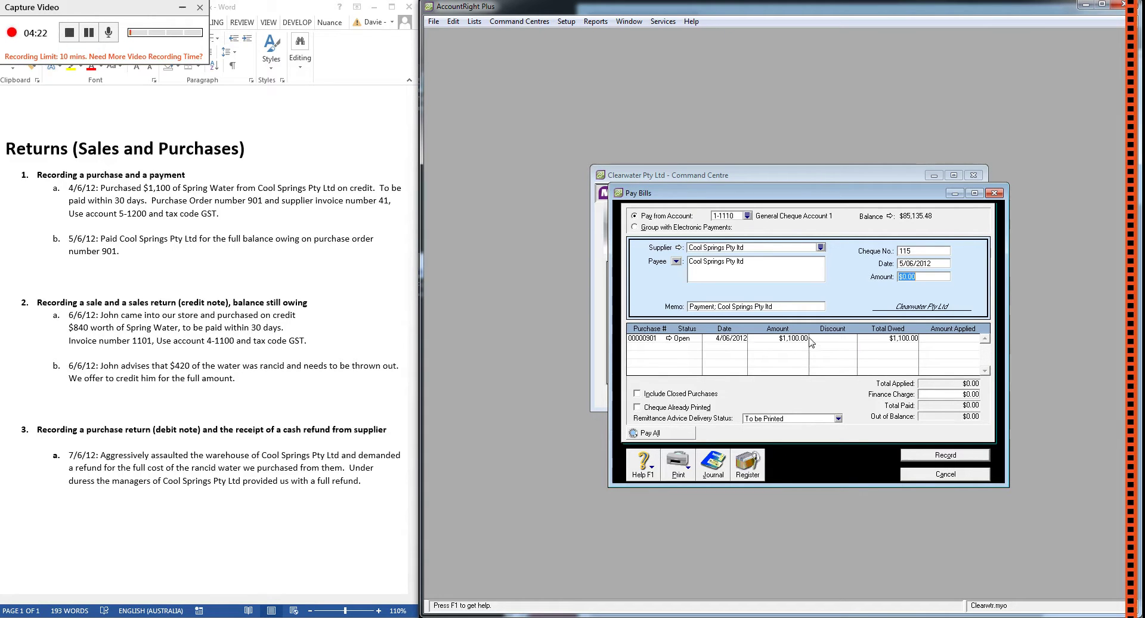
pyautogui.write('1,1')
pyautogui.write('00')
pyautogui.press('Tab')
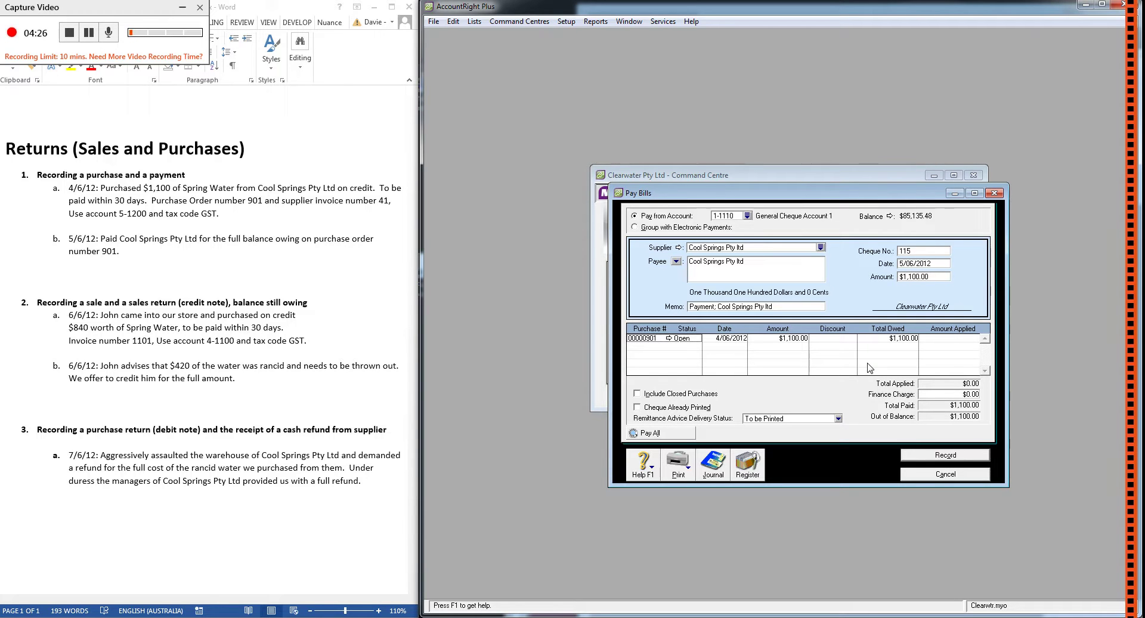
pyautogui.click(951, 459)
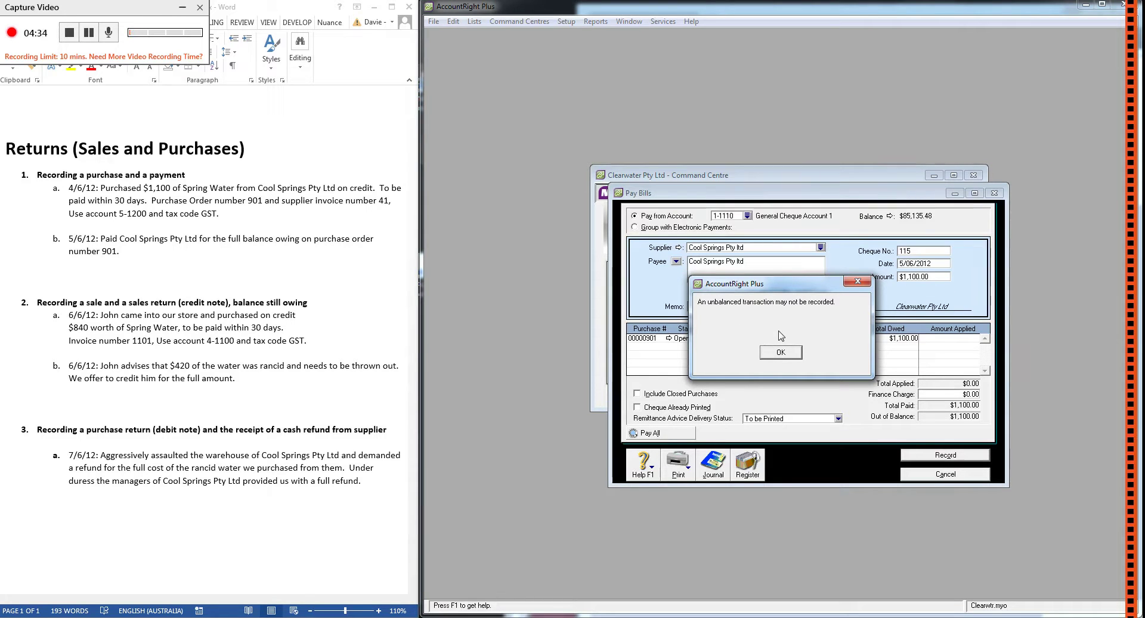
# - Apply the $1,100 to purchase 00000901, record the balanced payment, and close Pay Bills
pyautogui.click(781, 354)
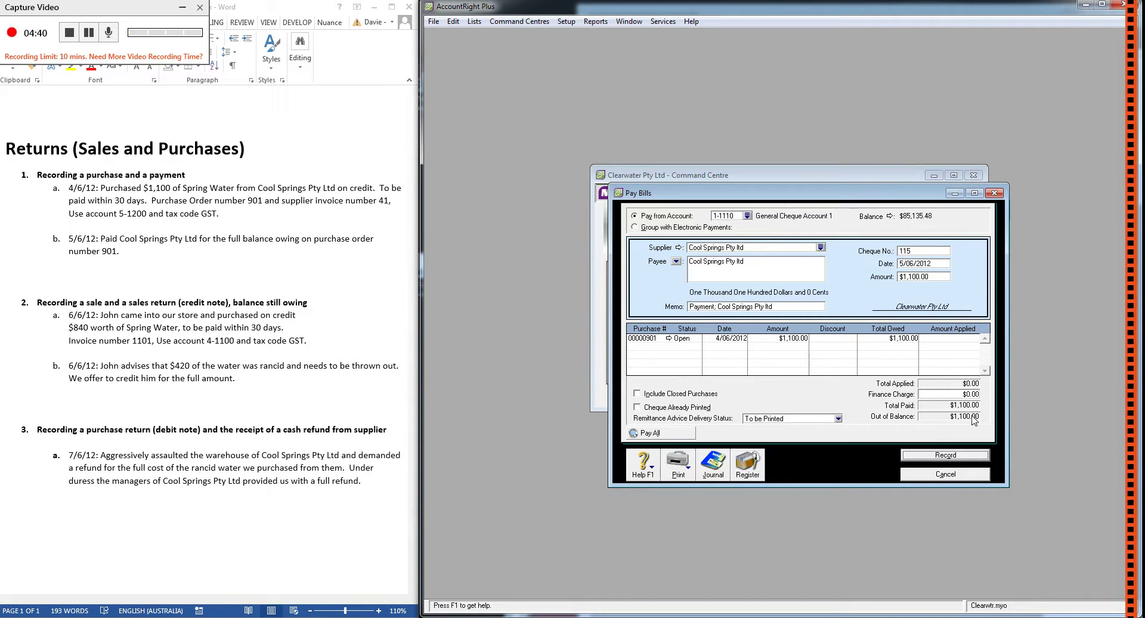
pyautogui.click(963, 339)
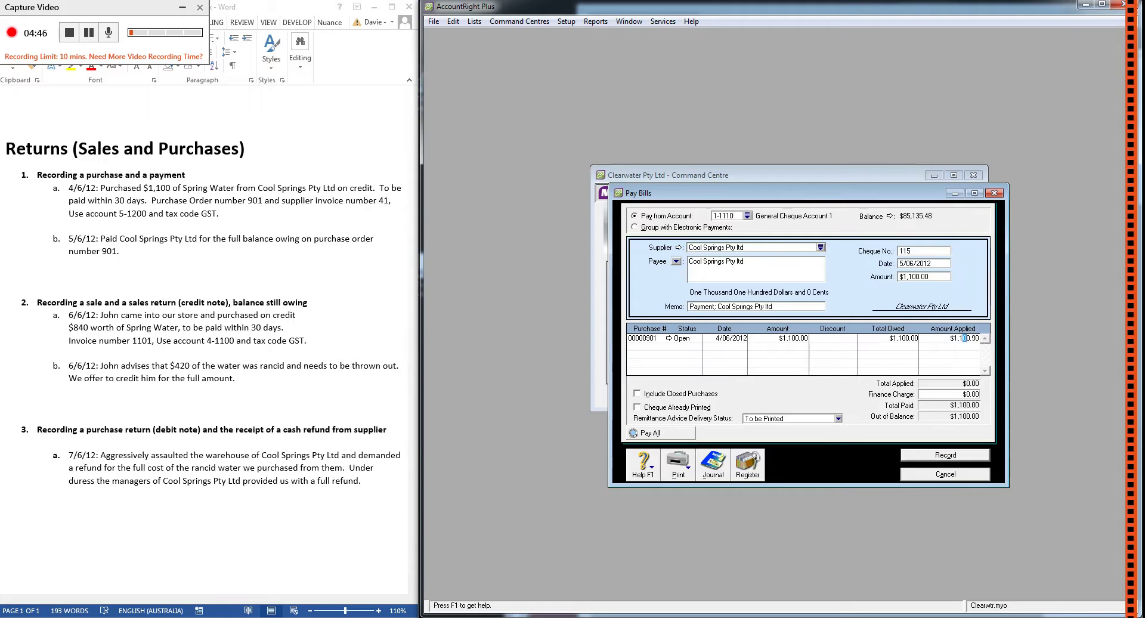
pyautogui.press('Tab')
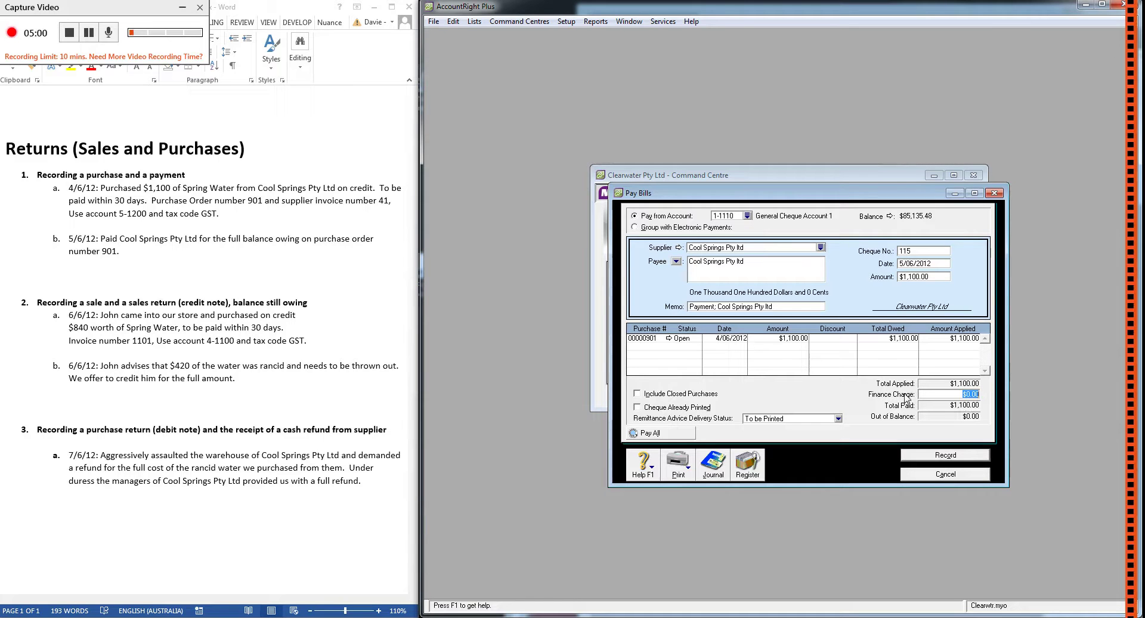
pyautogui.click(964, 338)
pyautogui.click(944, 455)
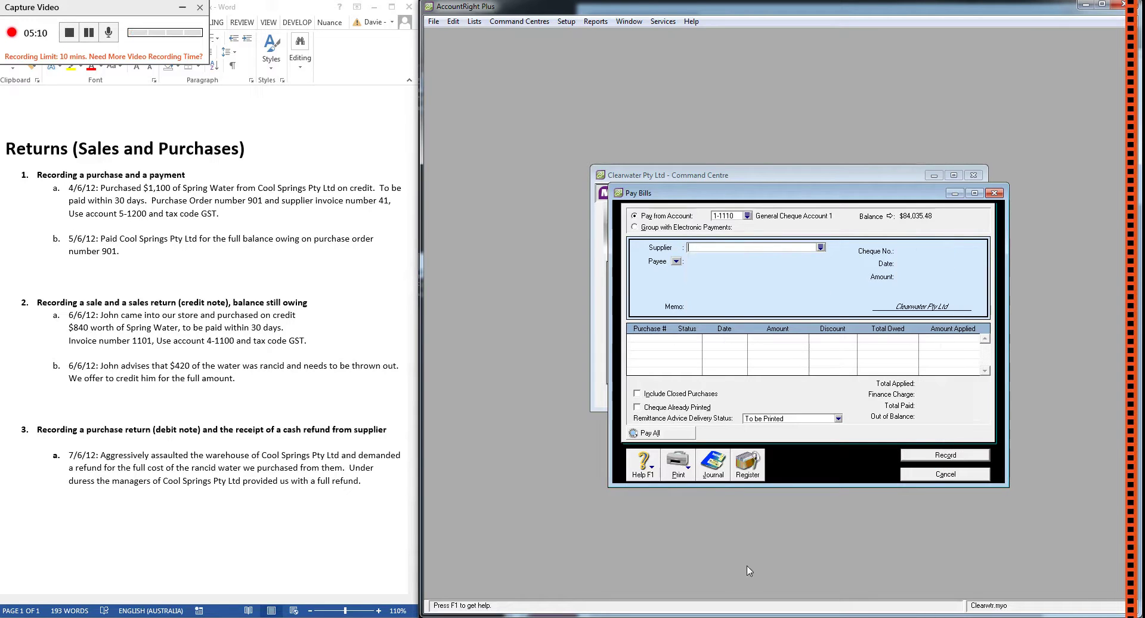
pyautogui.press('Escape')
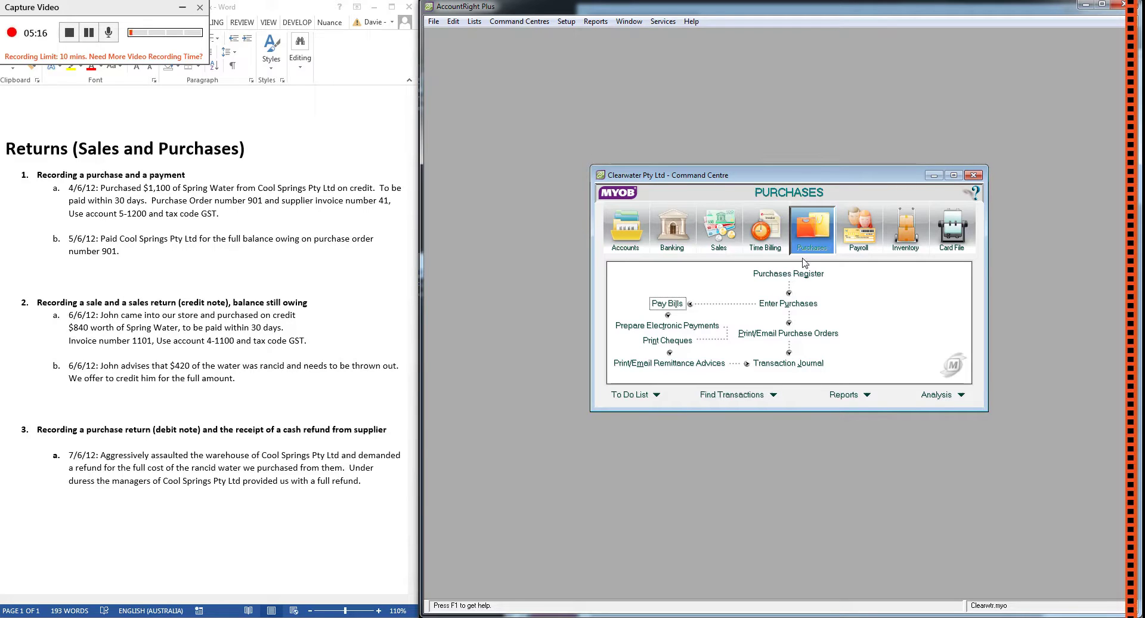
# - Start a new sales invoice for customer John dated 6/06/2012
pyautogui.click(736, 241)
pyautogui.click(789, 303)
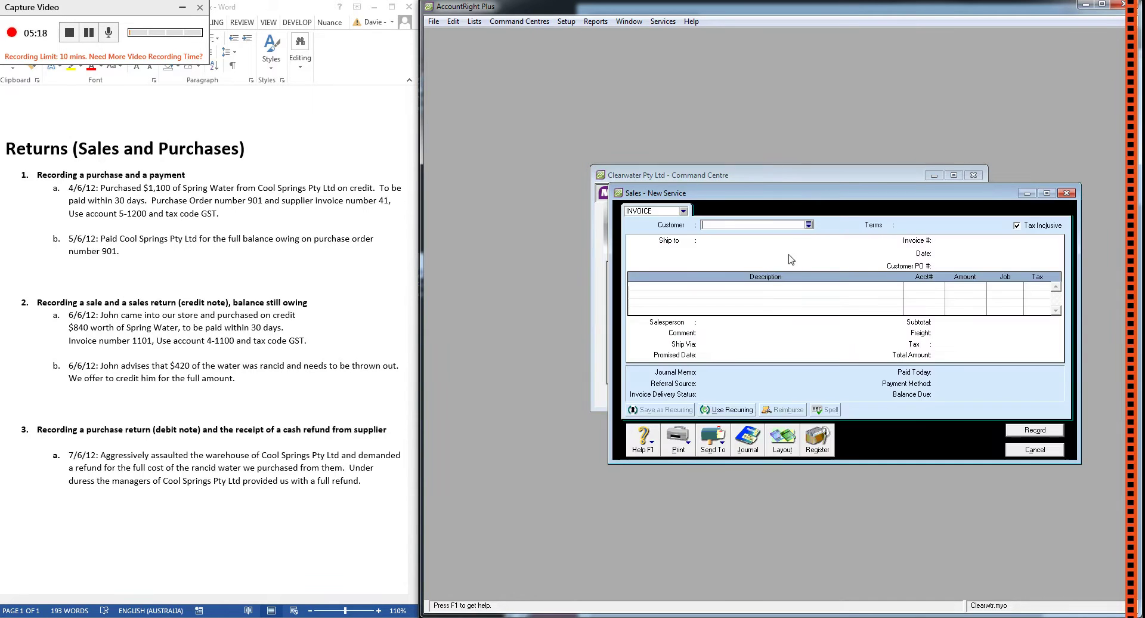
pyautogui.click(808, 225)
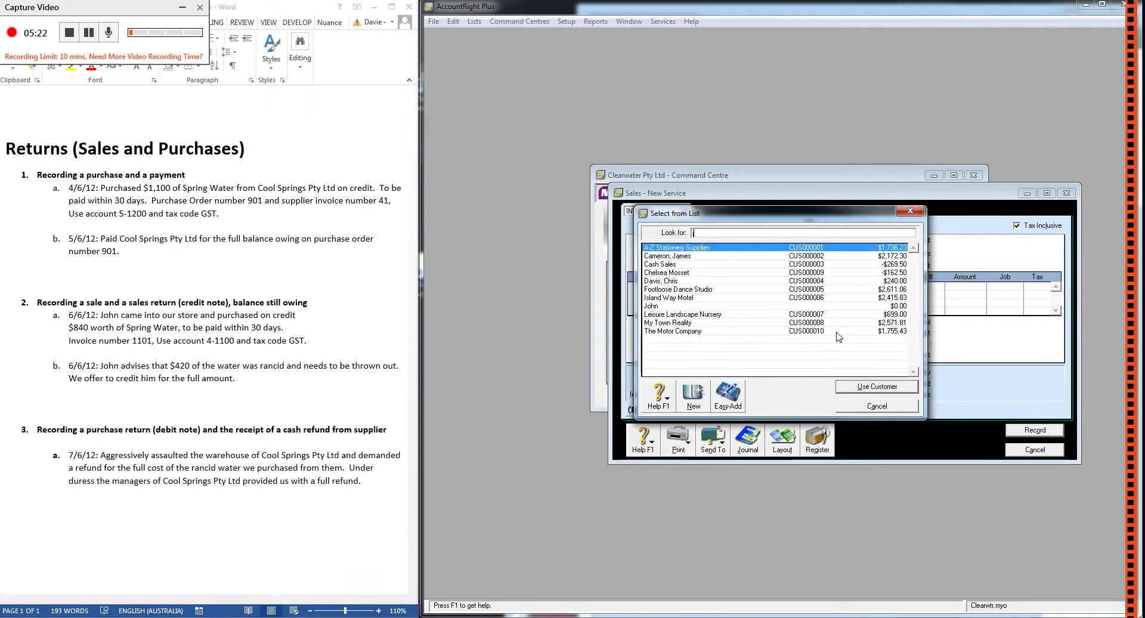
pyautogui.doubleClick(832, 306)
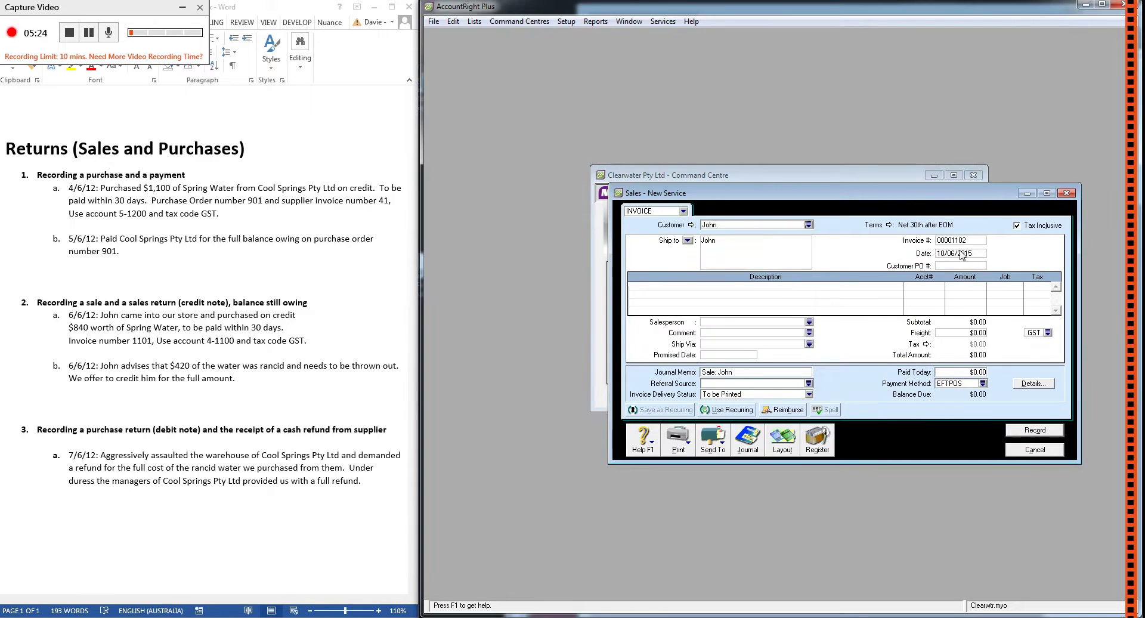
pyautogui.click(962, 254)
pyautogui.write('6/6/12')
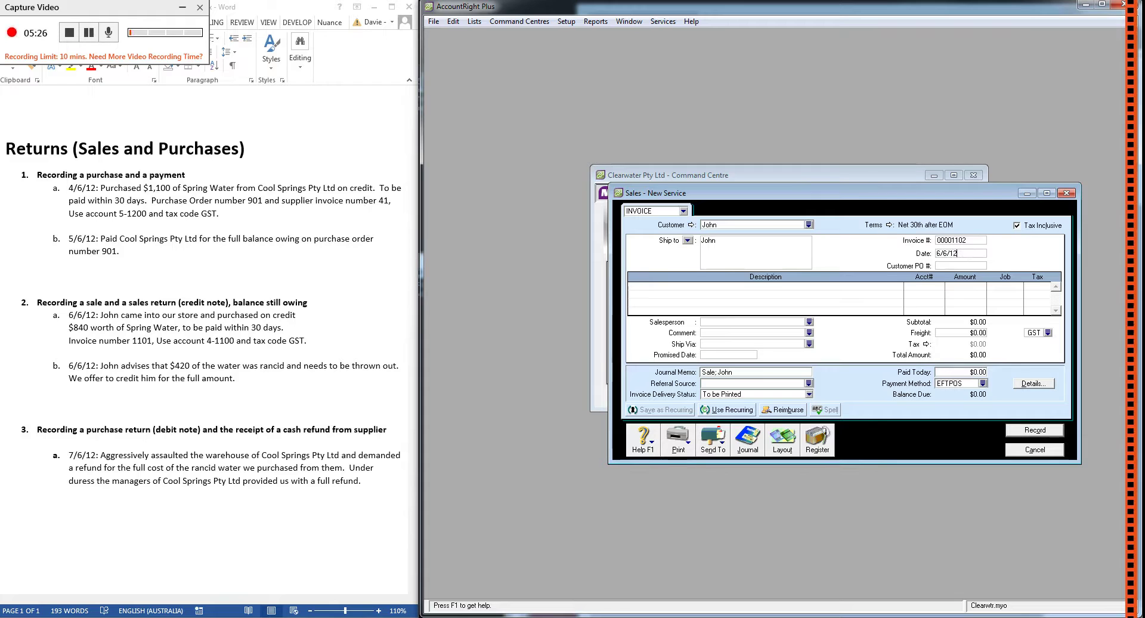
pyautogui.press('Tab')
# - Number the invoice 00001101 with a Spring Water line on account 4-1100 for $840.00
pyautogui.click(952, 240)
pyautogui.write('1101')
pyautogui.press('Tab')
pyautogui.press('Tab')
pyautogui.press('Tab')
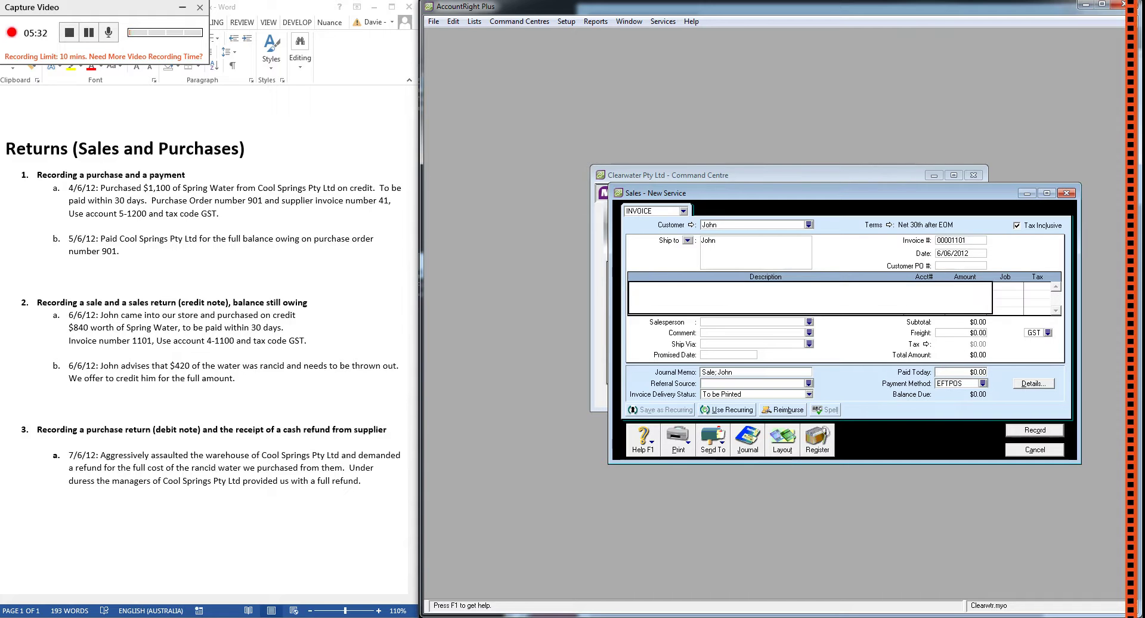
pyautogui.write('Spring Water')
pyautogui.press('Tab')
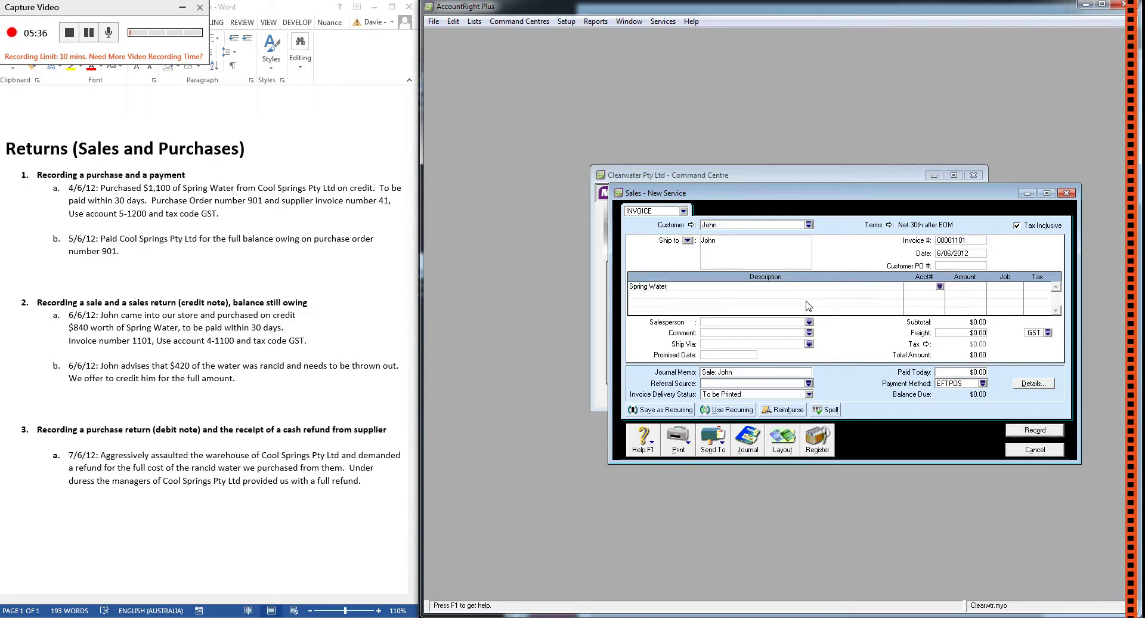
pyautogui.write('4-1100')
pyautogui.press('Tab')
pyautogui.write('840')
pyautogui.press('Tab')
pyautogui.press('Tab')
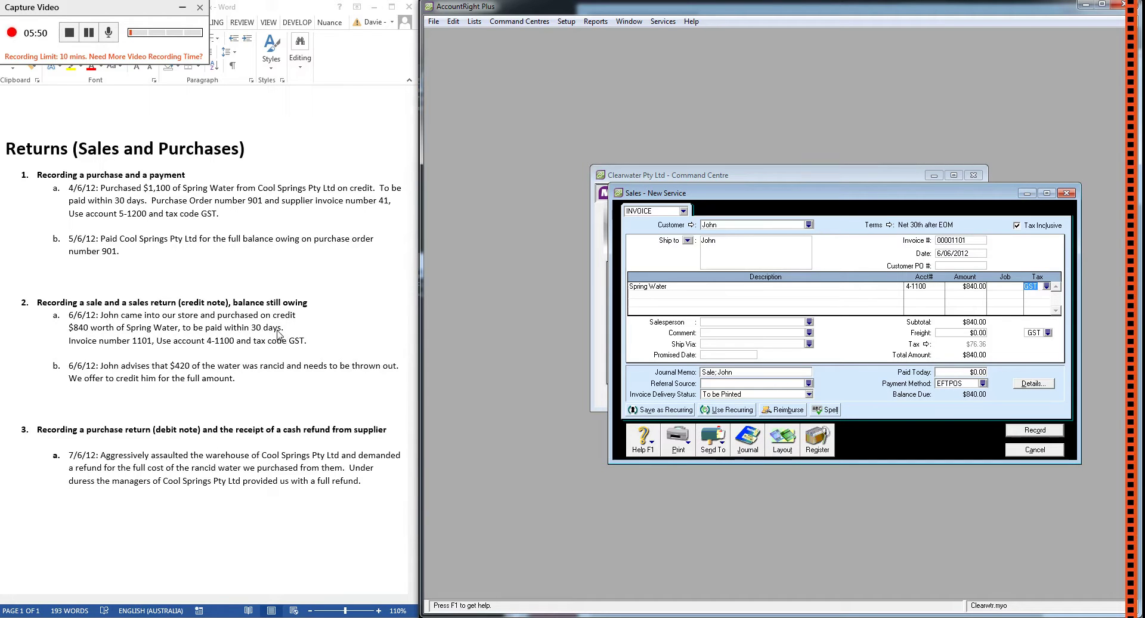
pyautogui.moveTo(101, 188); pyautogui.dragTo(380, 187)
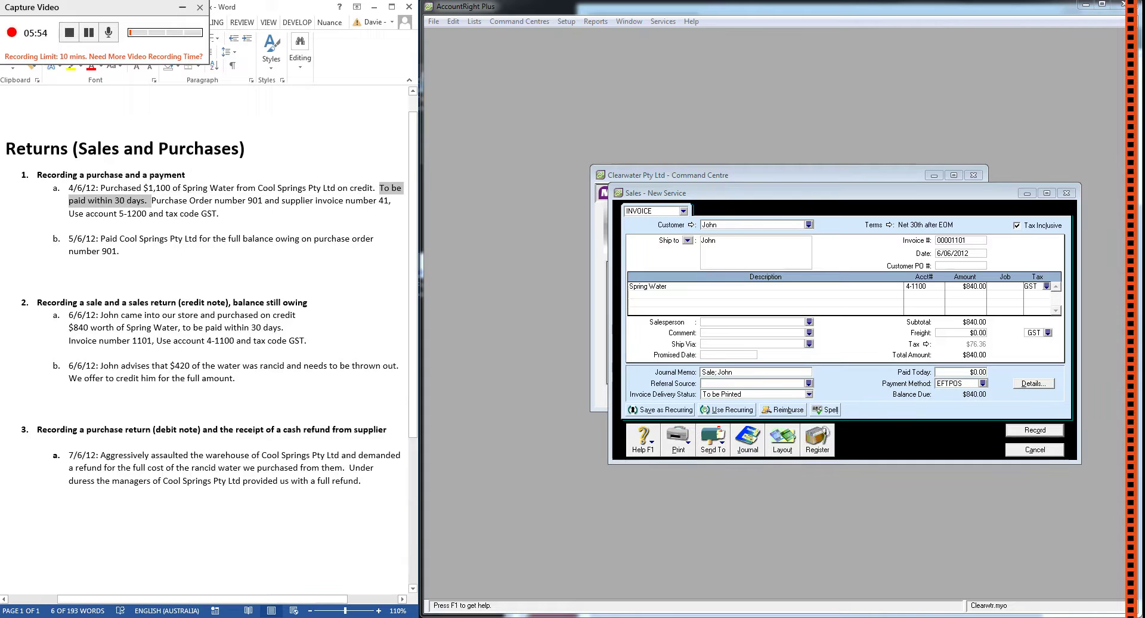
pyautogui.moveTo(288, 328); pyautogui.dragTo(183, 328)
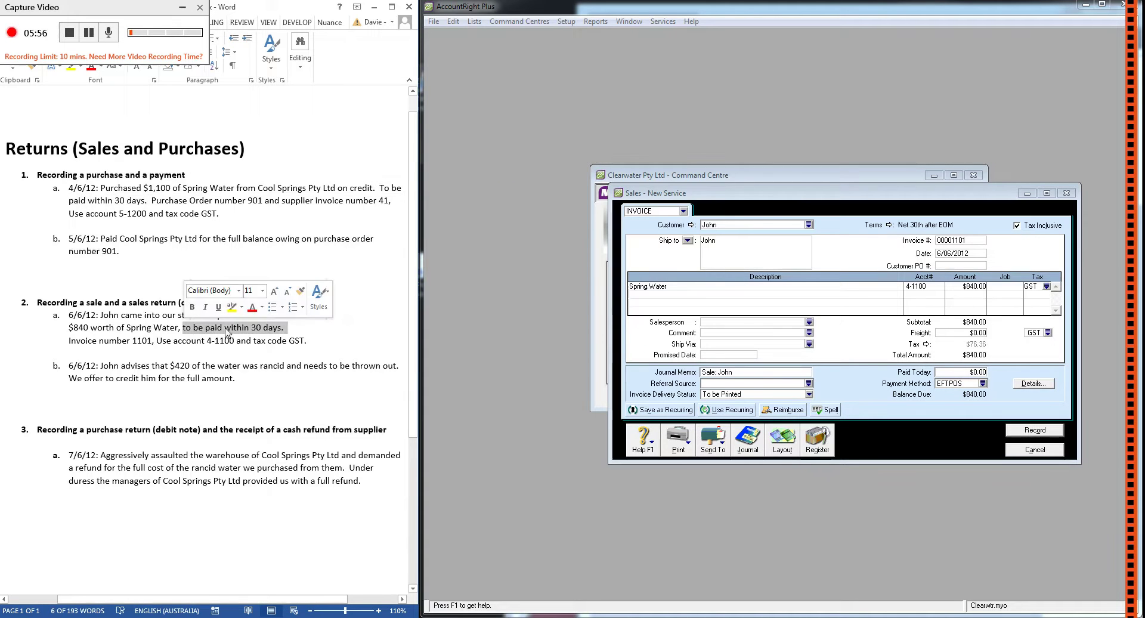
# - Set John's invoice terms to payment due in 30 days and record the $840 invoice
pyautogui.click(888, 225)
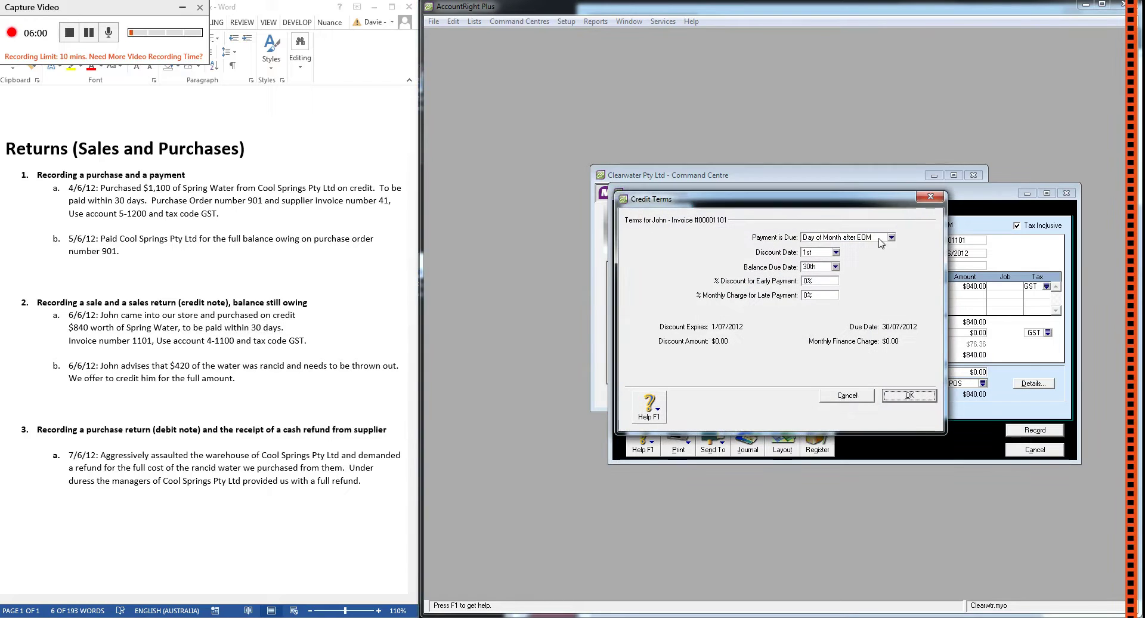
pyautogui.click(847, 239)
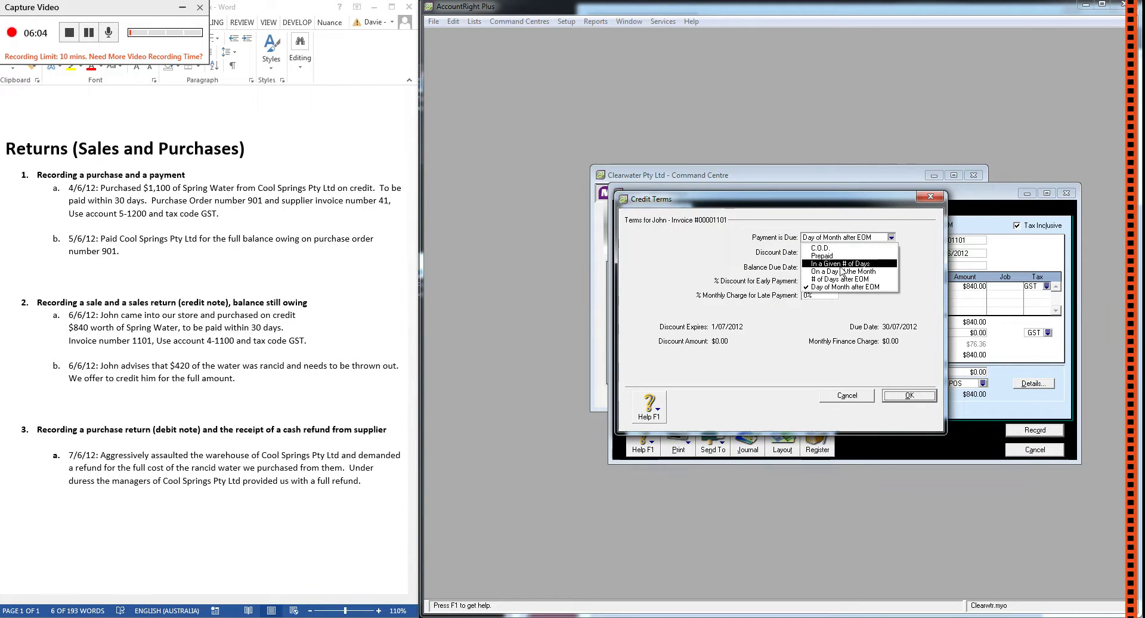
pyautogui.click(843, 265)
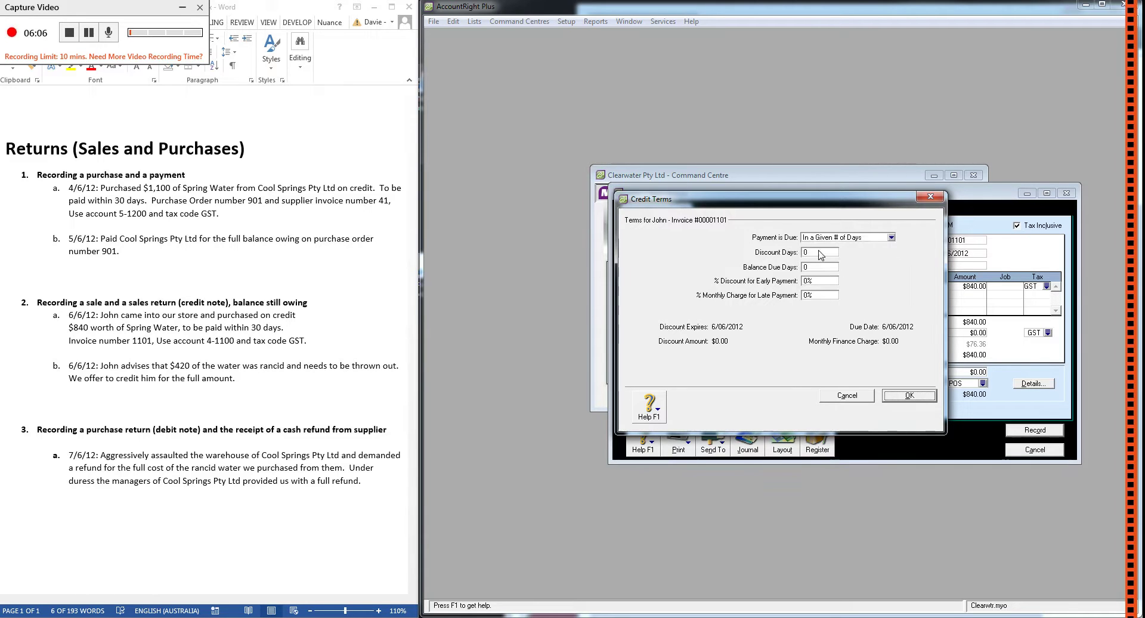
pyautogui.write('30')
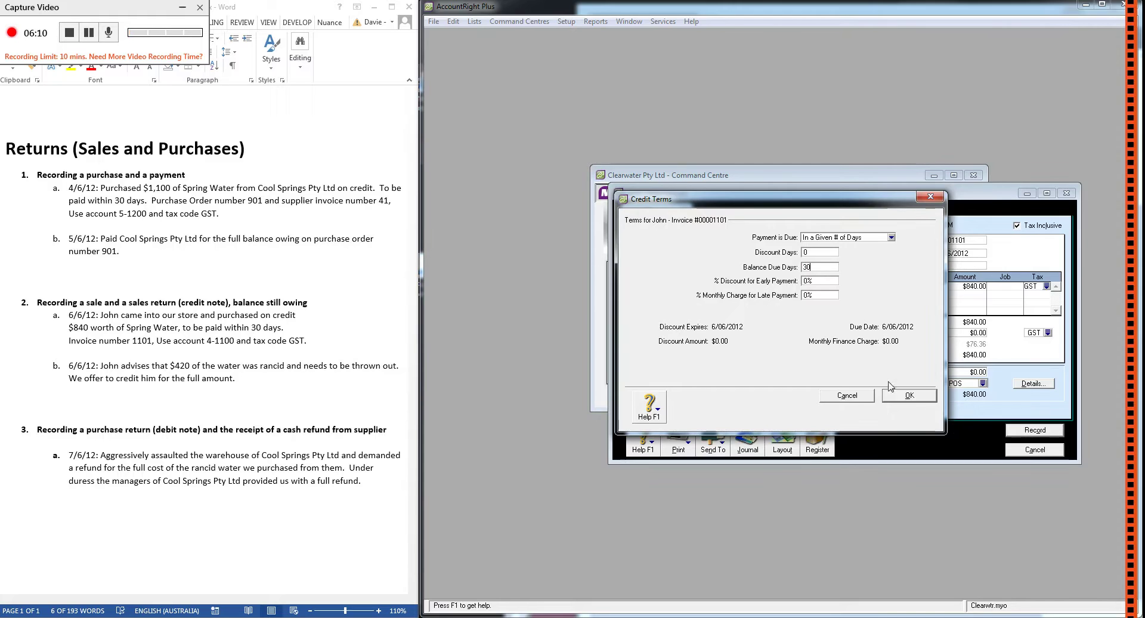
pyautogui.click(907, 396)
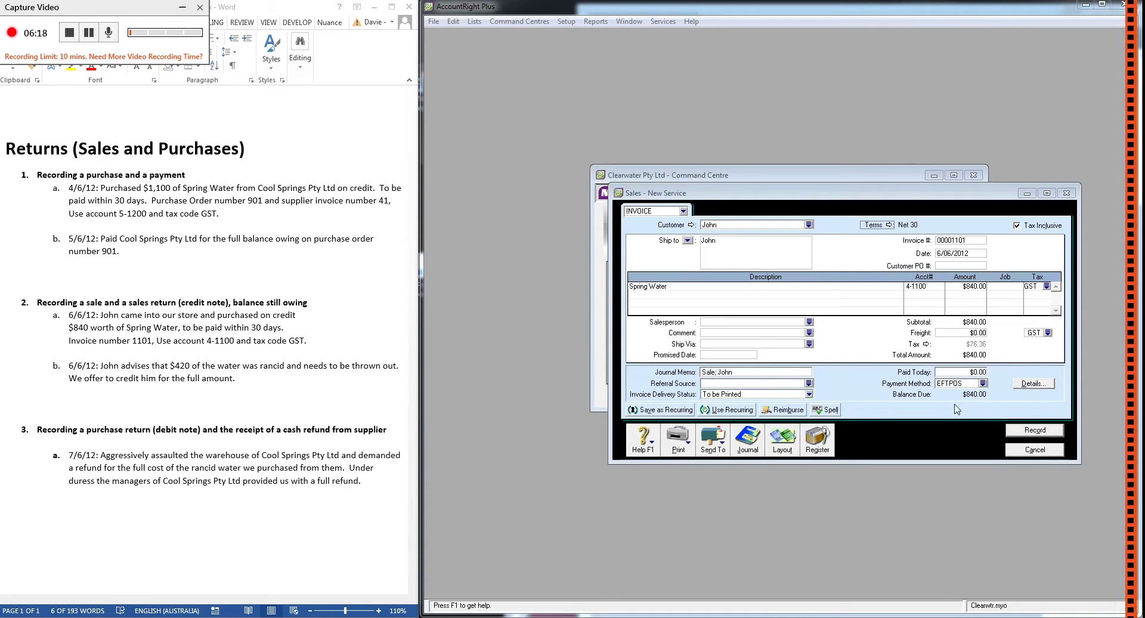
pyautogui.click(1018, 432)
pyautogui.click(1021, 451)
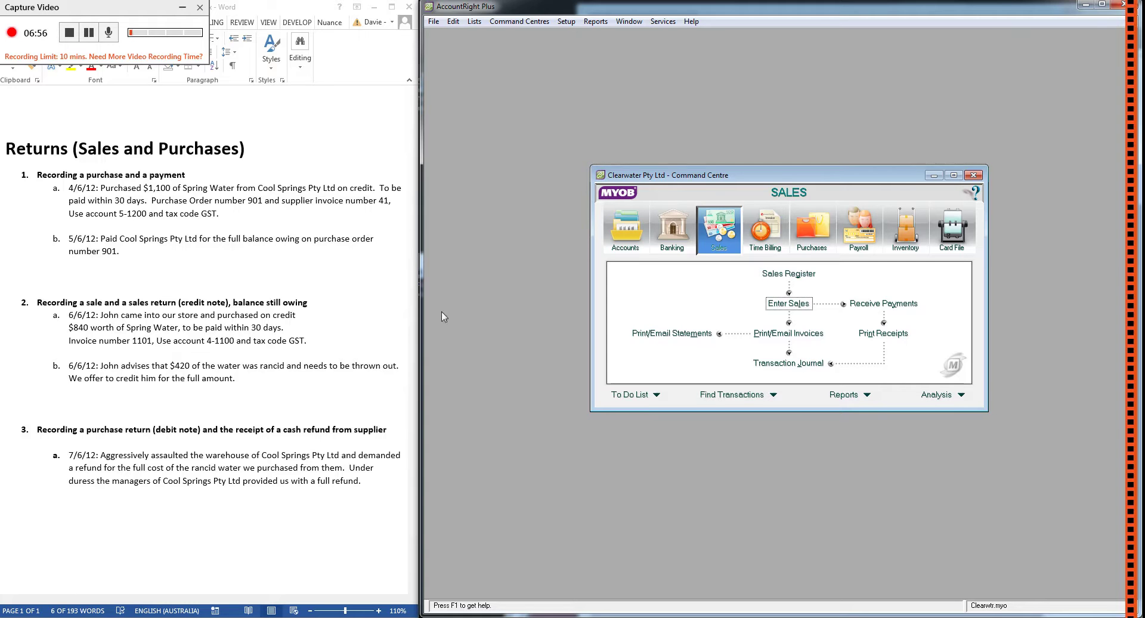
# - Start a new sale for customer John with invoice number CN1
pyautogui.click(788, 306)
pyautogui.write('John')
pyautogui.press('Tab')
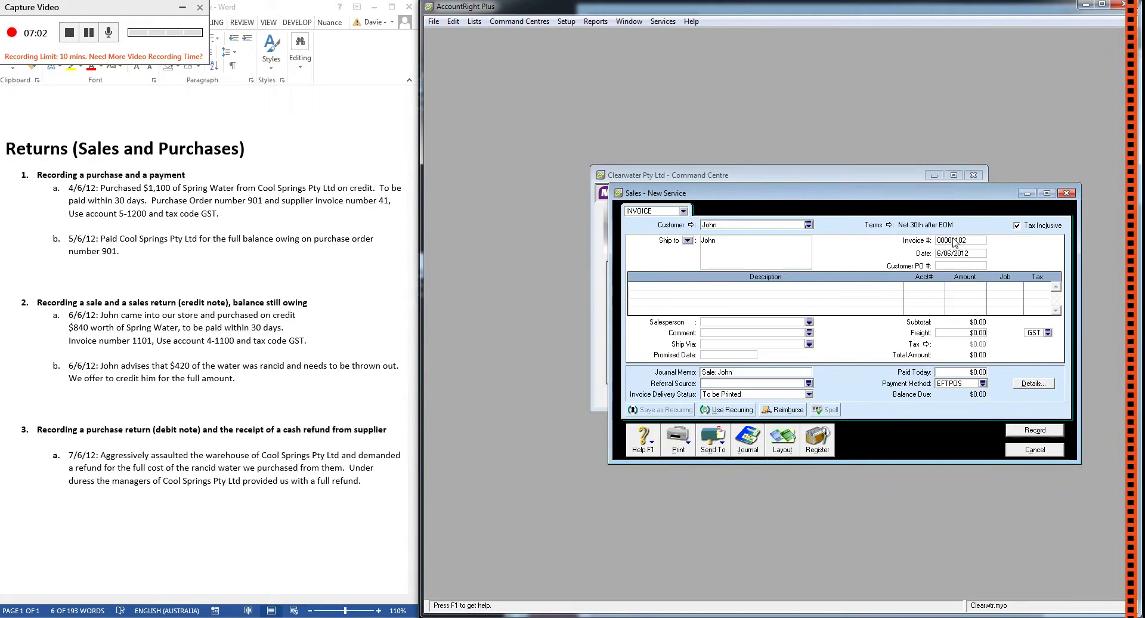
pyautogui.click(952, 253)
pyautogui.click(961, 241)
pyautogui.press('Delete')
pyautogui.write('CN')
pyautogui.press('Tab')
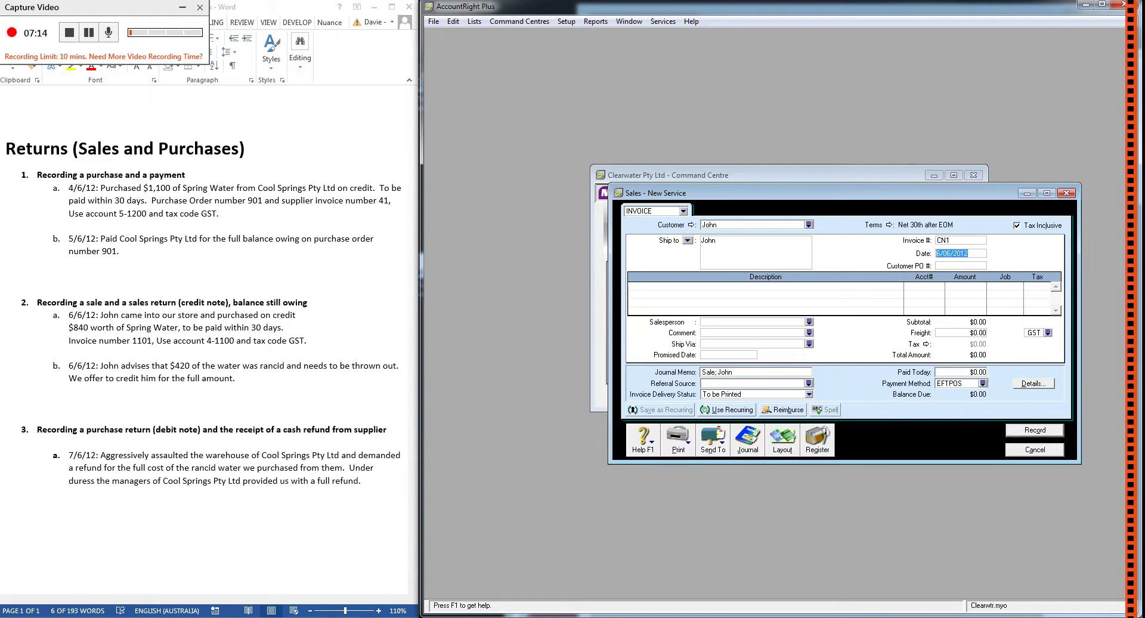
pyautogui.press('Tab')
pyautogui.press('Tab')
# - Add the line 'Return Spring Water' on account 4-1100 for -$420.00 and record it
pyautogui.write('Return Spring WA')
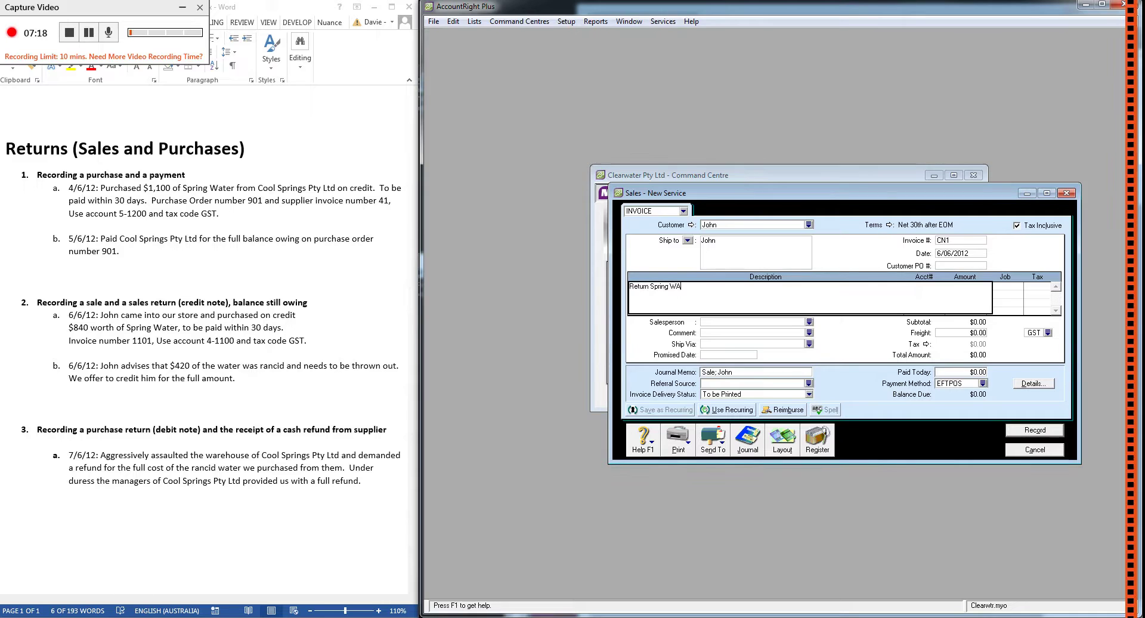
pyautogui.write('ter')
pyautogui.press('Tab')
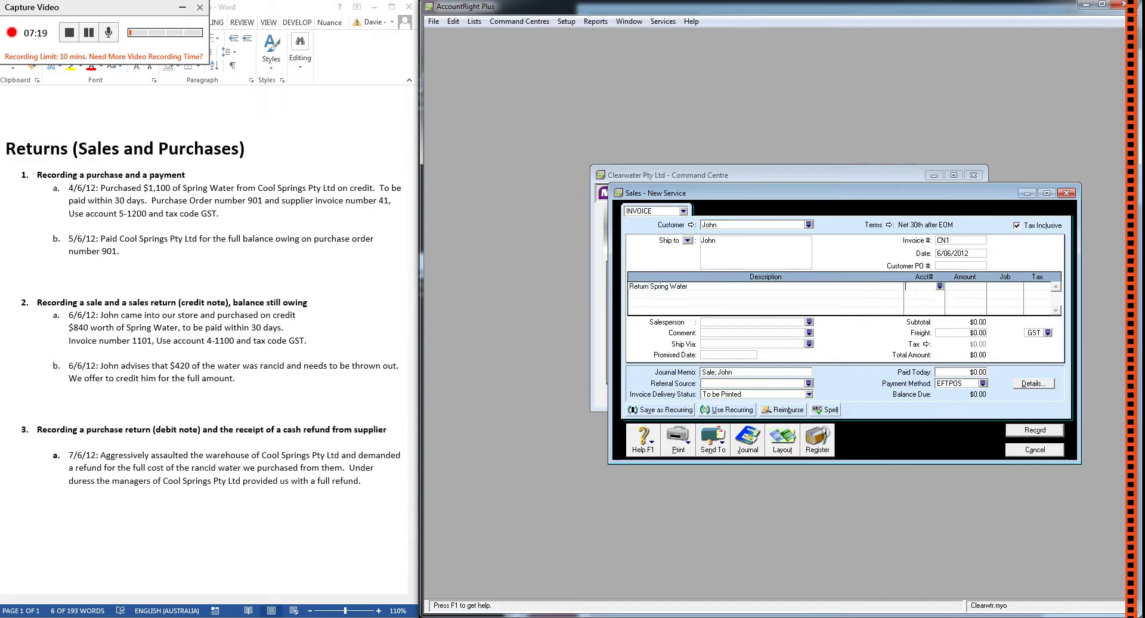
pyautogui.click(940, 287)
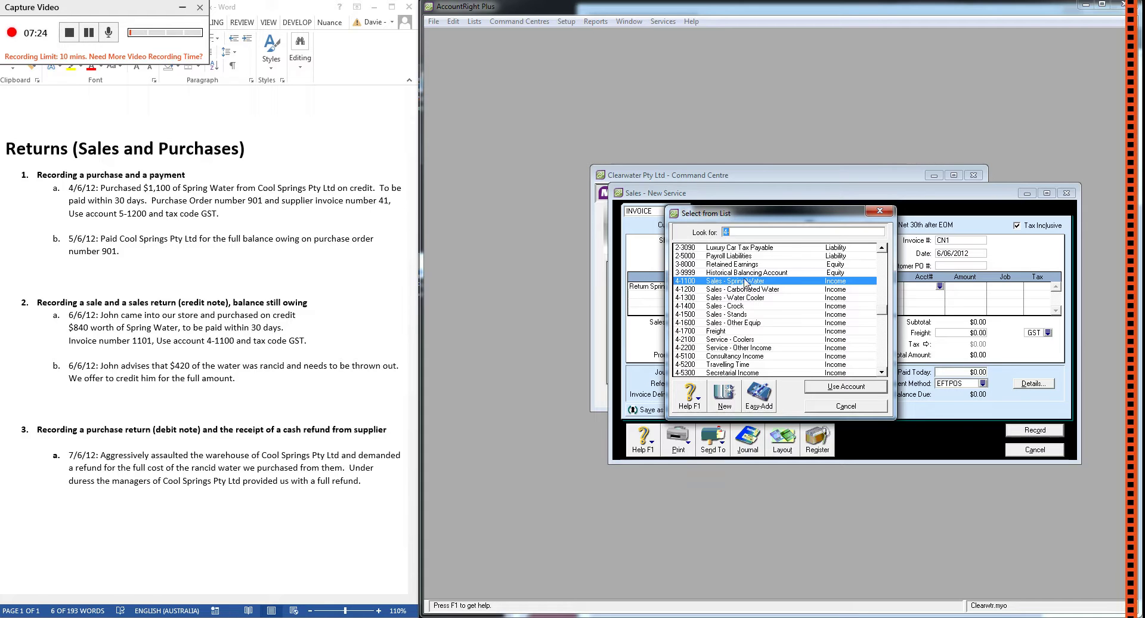
pyautogui.doubleClick(725, 287)
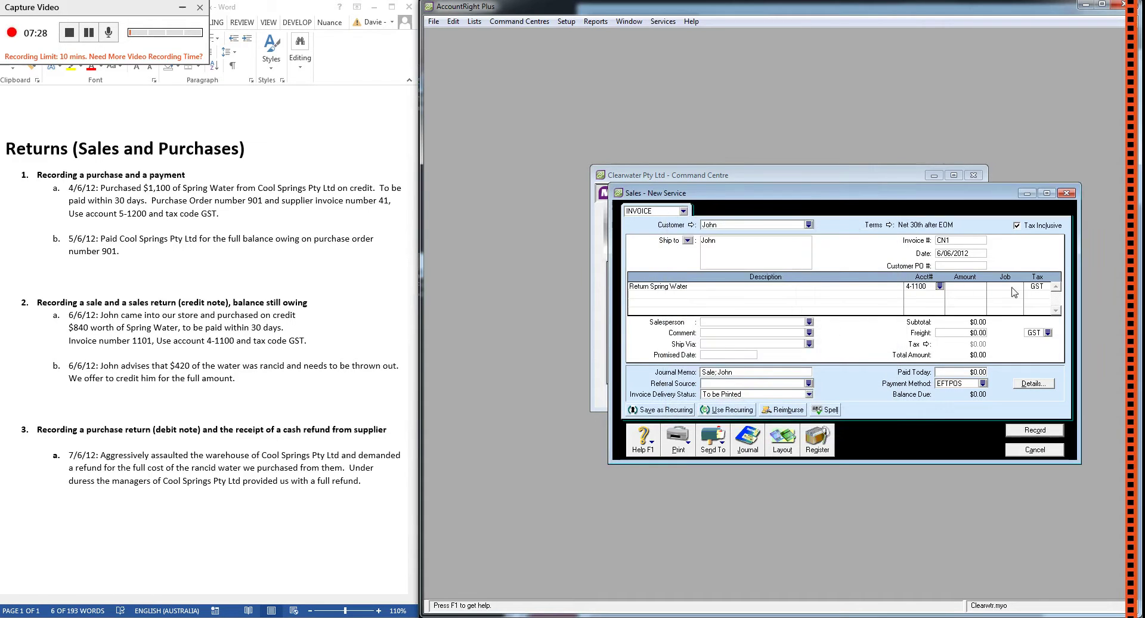
pyautogui.press('Tab')
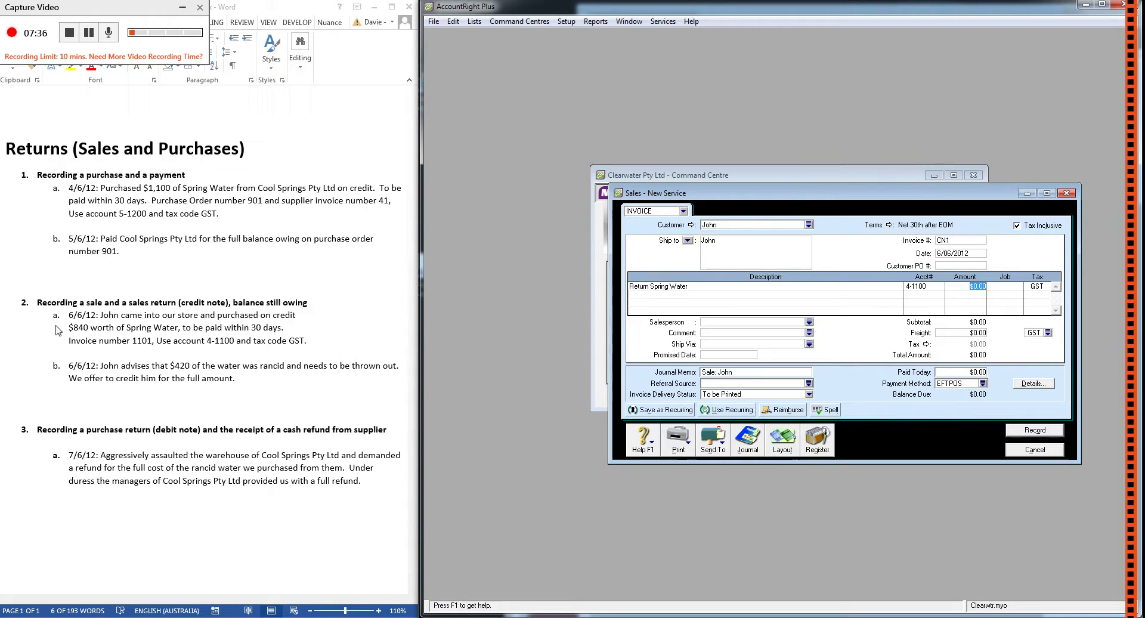
pyautogui.write('840')
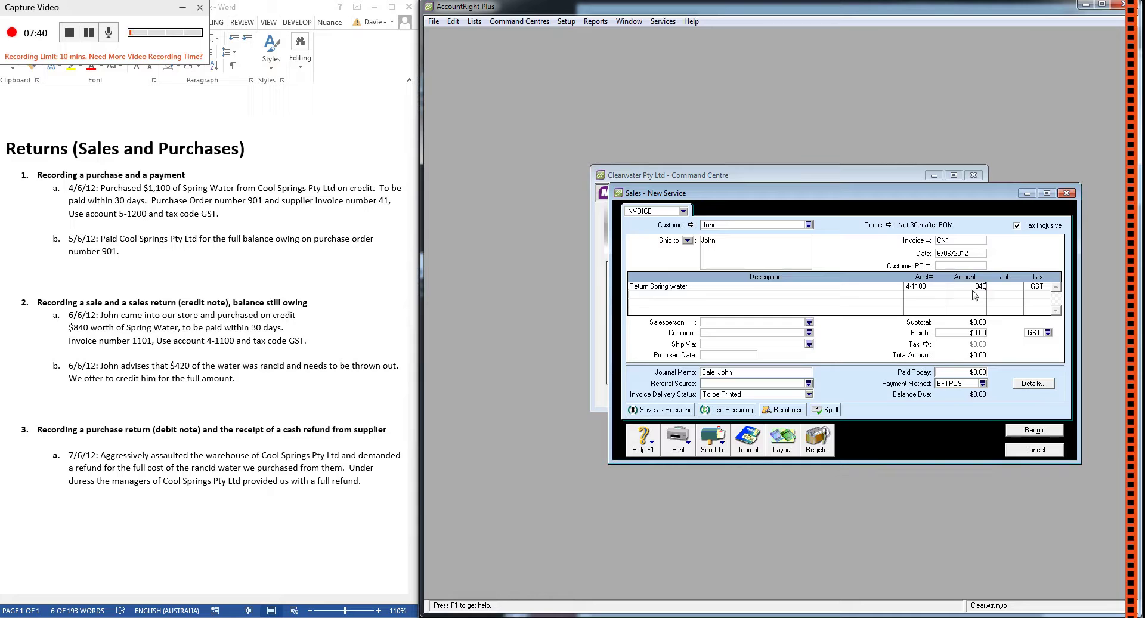
pyautogui.moveTo(972, 287); pyautogui.dragTo(1007, 287)
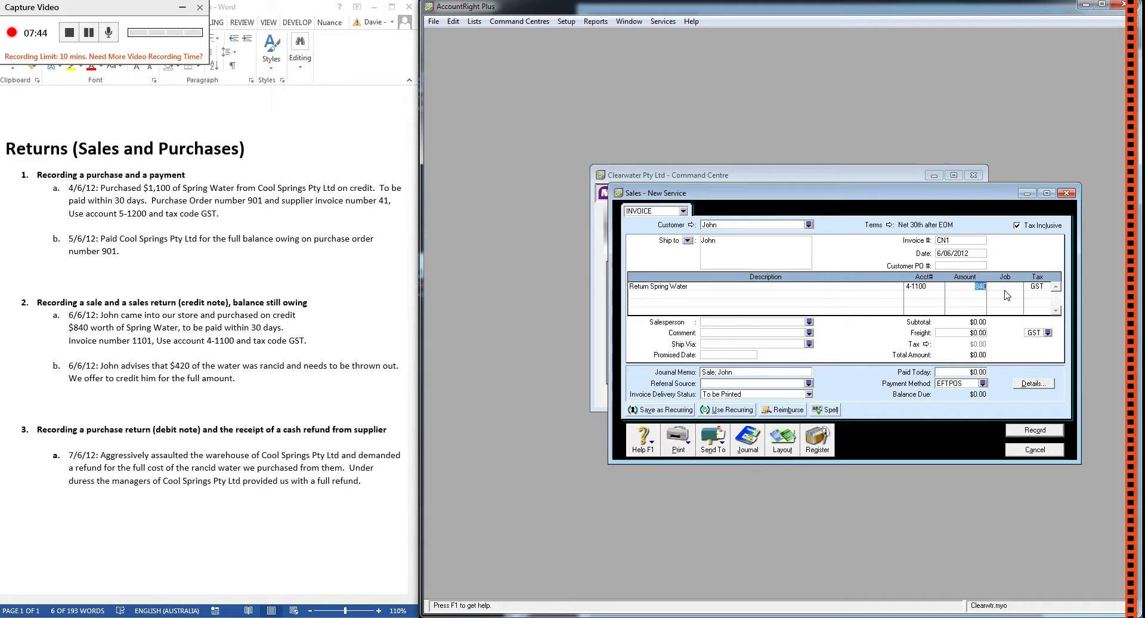
pyautogui.press('Right')
pyautogui.press('Left')
pyautogui.write('-$420')
pyautogui.press('Tab')
pyautogui.click(1034, 429)
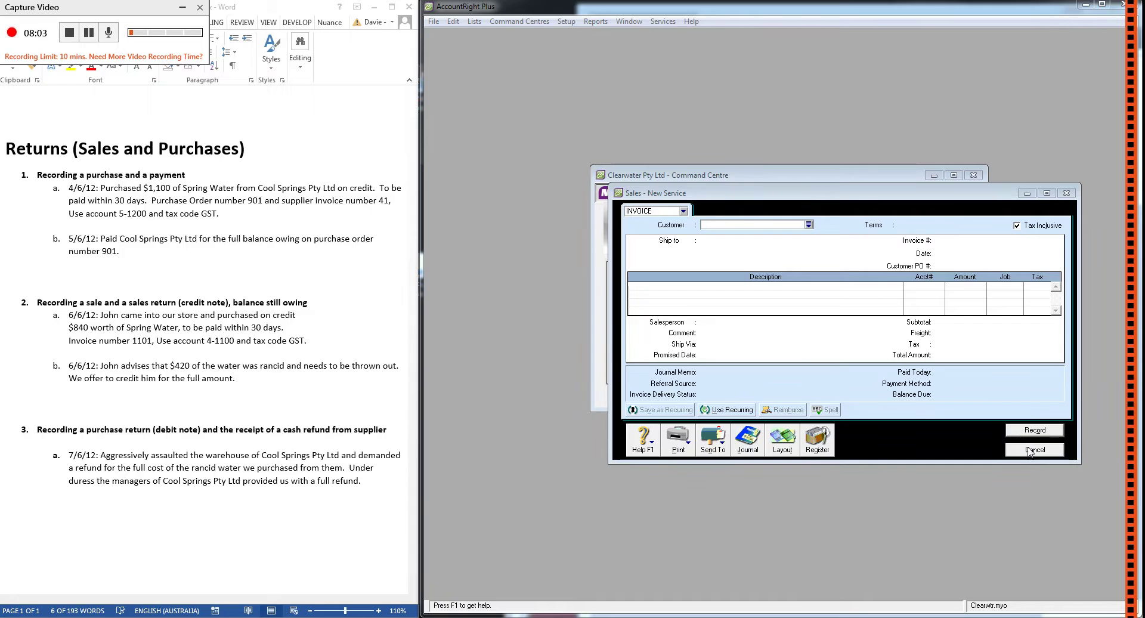
# - Close the sales window and review items 2a and 2b of the task brief
pyautogui.click(1029, 451)
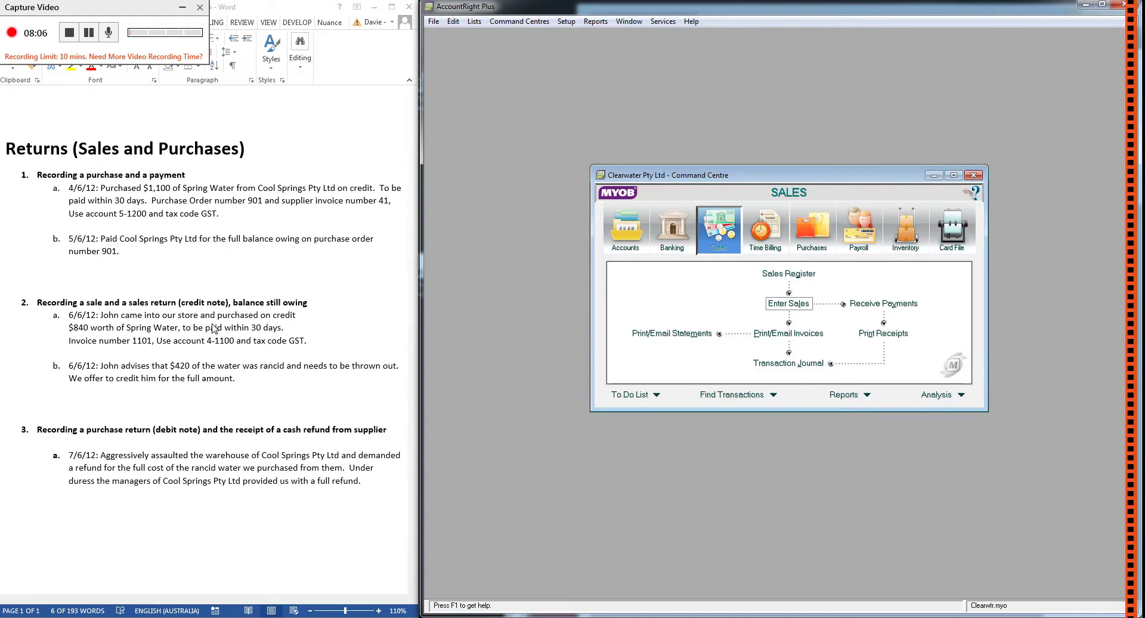
pyautogui.moveTo(183, 328); pyautogui.dragTo(288, 327)
pyautogui.moveTo(244, 378); pyautogui.dragTo(69, 314)
pyautogui.click(167, 379)
pyautogui.moveTo(307, 341); pyautogui.dragTo(68, 315)
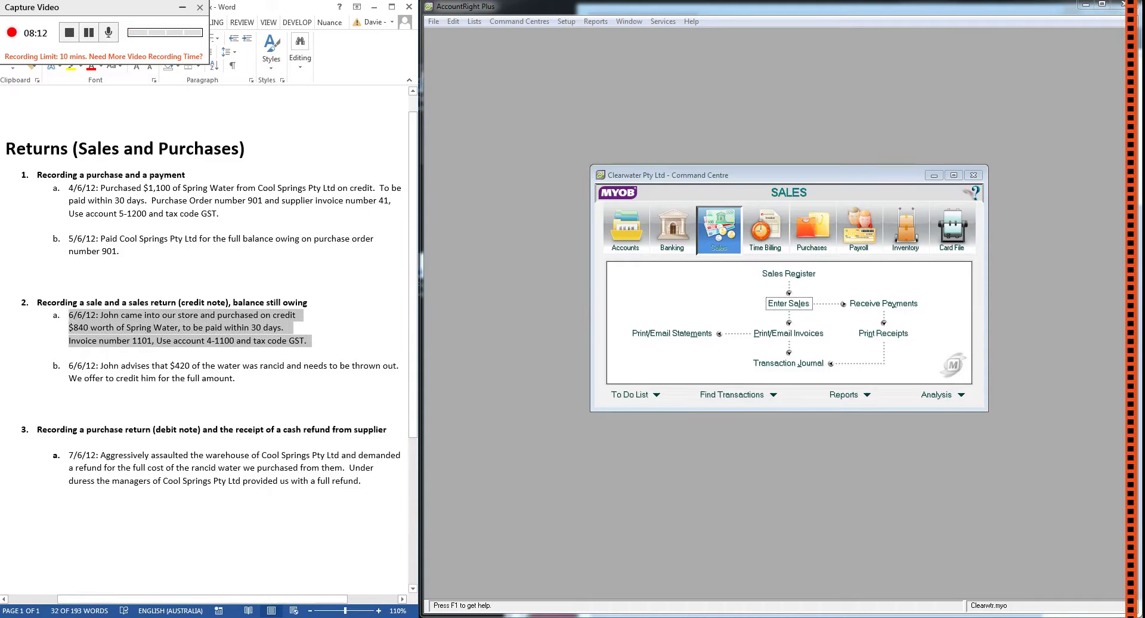
pyautogui.moveTo(243, 378); pyautogui.dragTo(69, 365)
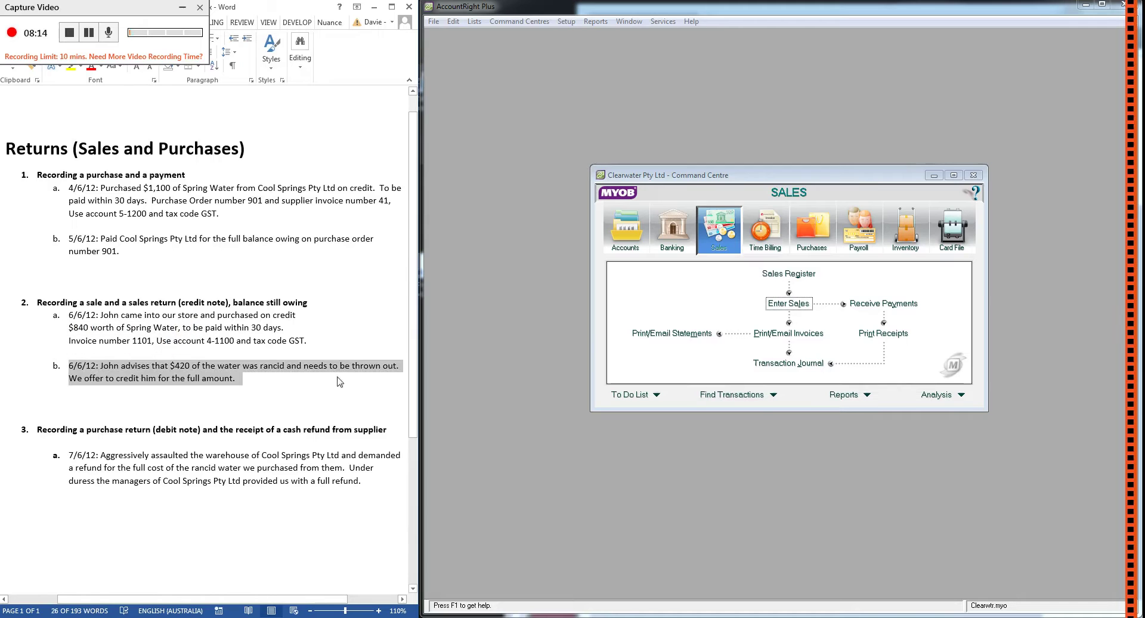
pyautogui.click(238, 378)
pyautogui.moveTo(237, 378); pyautogui.dragTo(68, 365)
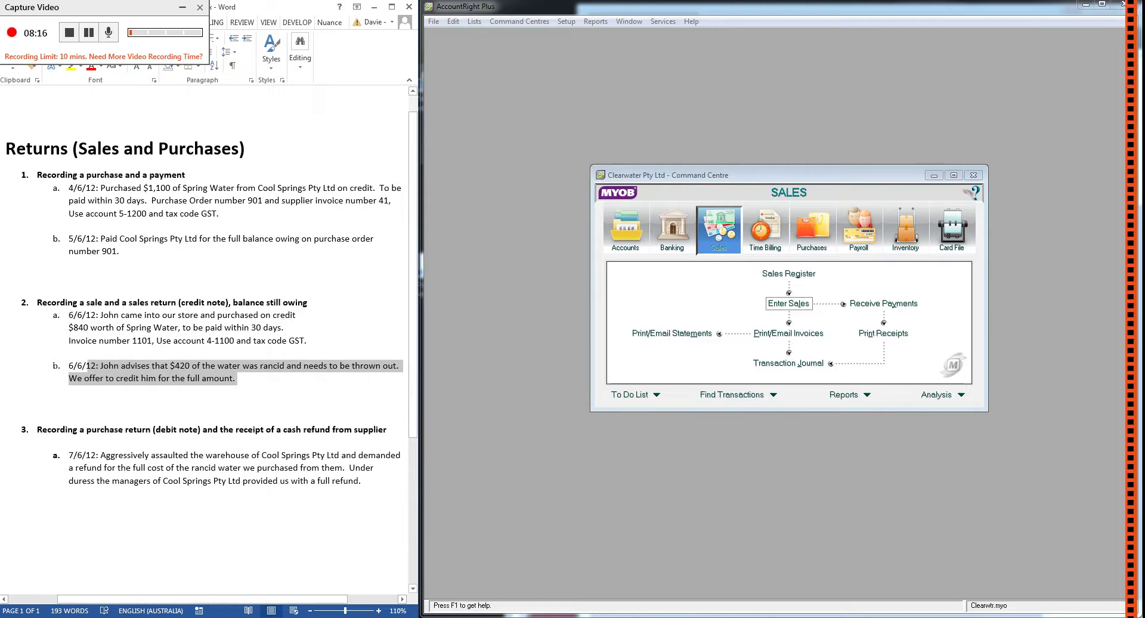
pyautogui.moveTo(310, 340); pyautogui.dragTo(68, 327)
pyautogui.moveTo(211, 327); pyautogui.dragTo(69, 315)
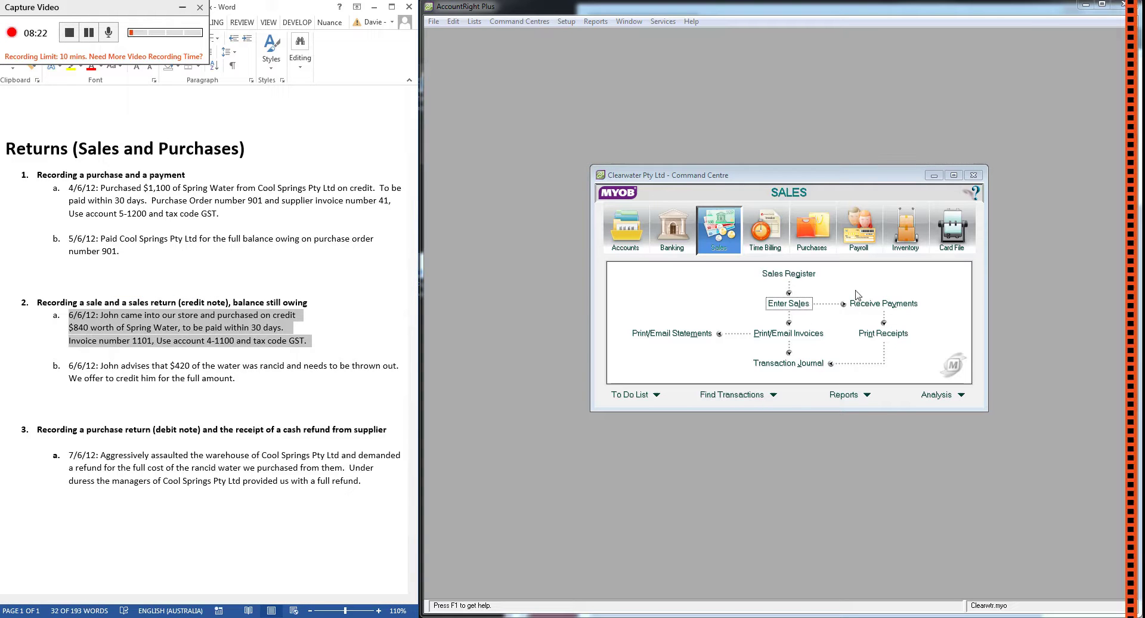
# - Show the Sales Register's Returns & Credits list and select John's CN1 credit note
pyautogui.click(799, 277)
pyautogui.click(854, 218)
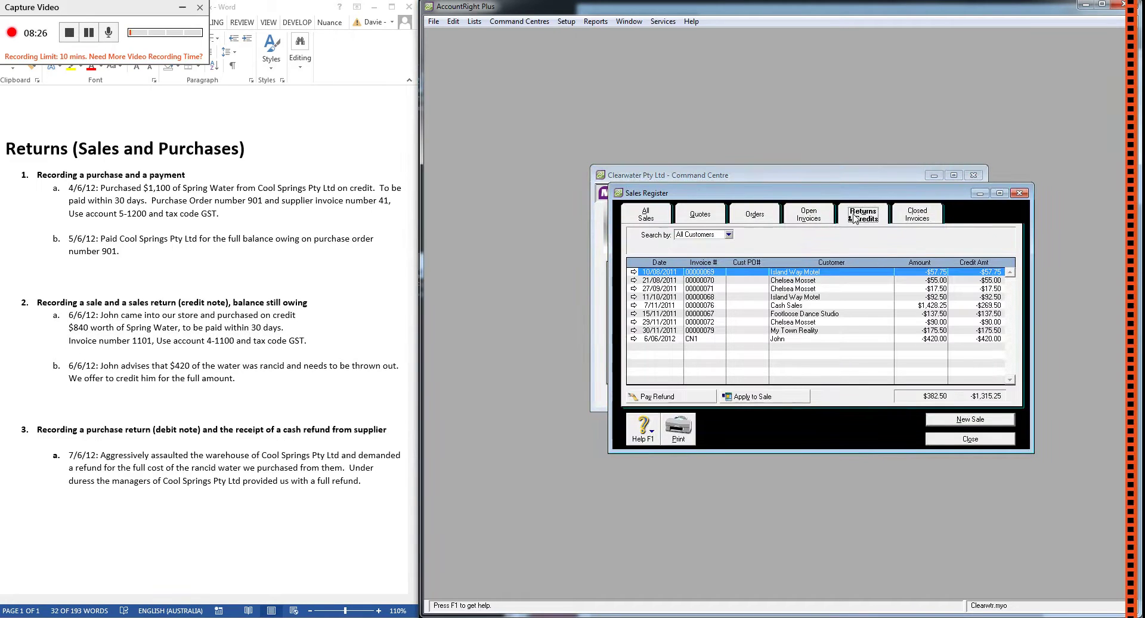
pyautogui.click(693, 340)
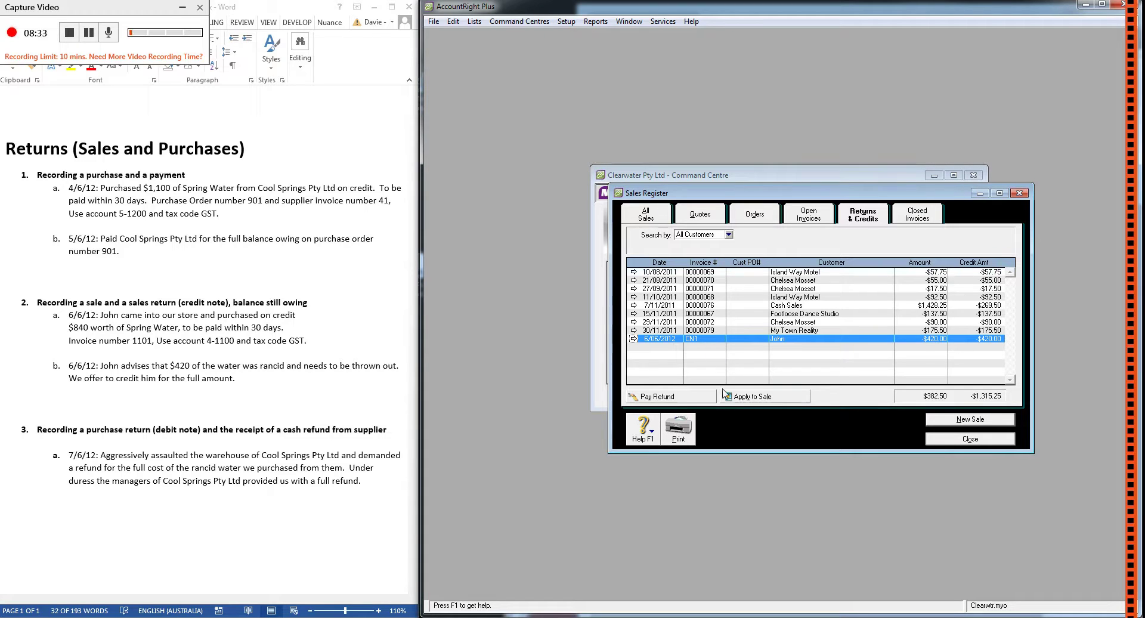
pyautogui.click(45, 33)
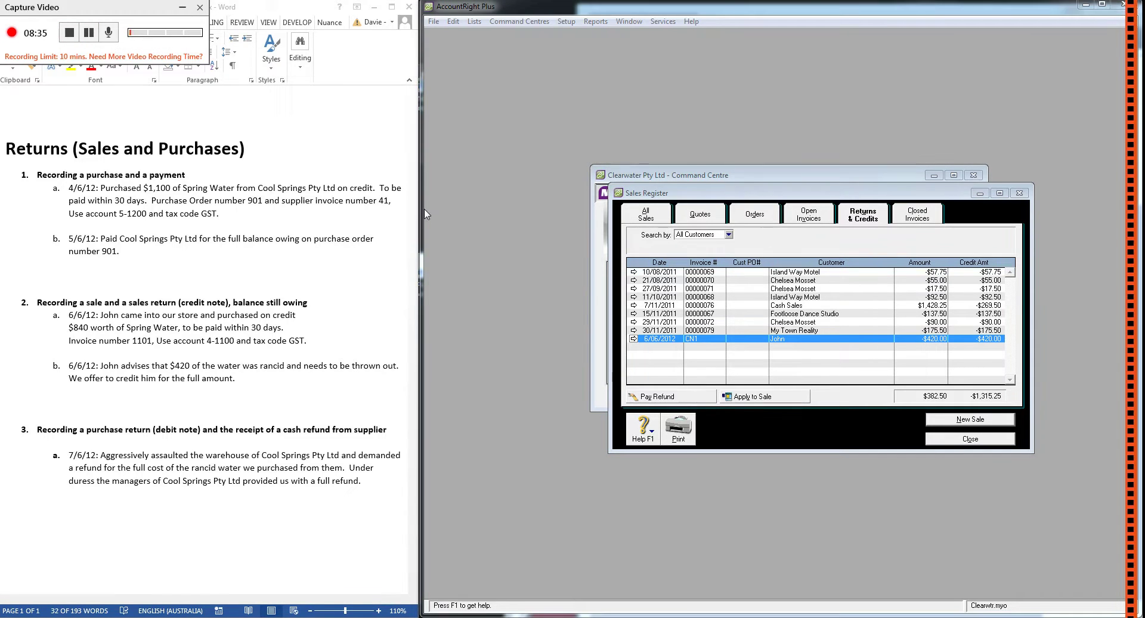